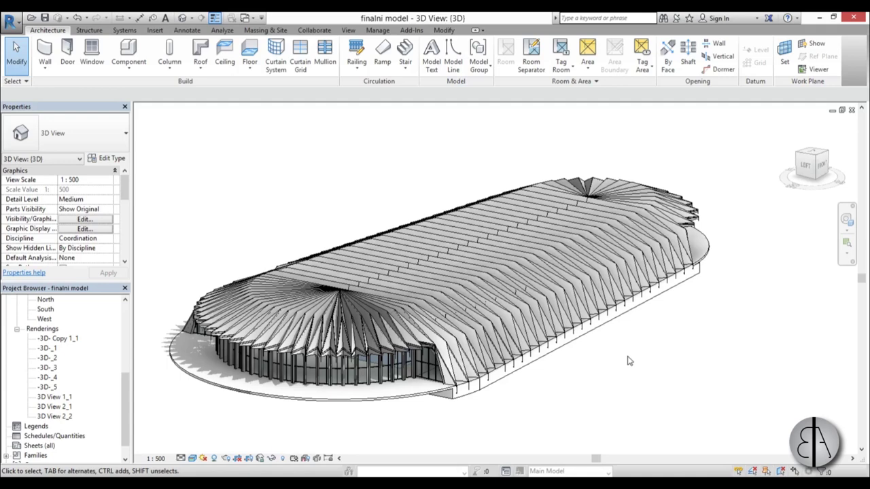
Step: Orbit the finished folded plate roof to inspect it from a low front and an oblique angle
{"action": "middle_click_drag", "start_coordinate": [573, 382], "coordinate": [598, 378], "text": "shift"}
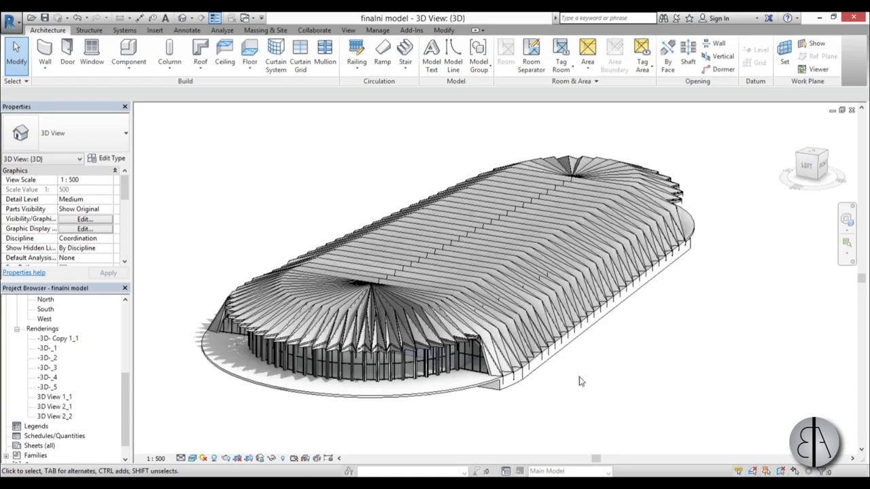
{"action": "scroll", "coordinate": [582, 381], "scroll_direction": "up", "scroll_amount": 1}
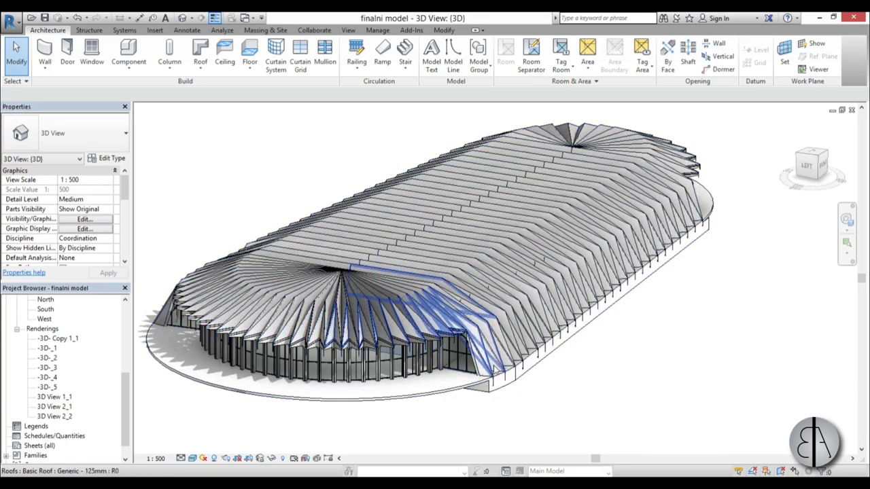
{"action": "middle_click_drag", "start_coordinate": [583, 396], "coordinate": [414, 348], "text": "shift"}
Step: Open the rendering 3D View 2_2, then the interior rendering 3D View 1_1
{"action": "scroll", "coordinate": [127, 384], "scroll_direction": "down", "scroll_amount": 1}
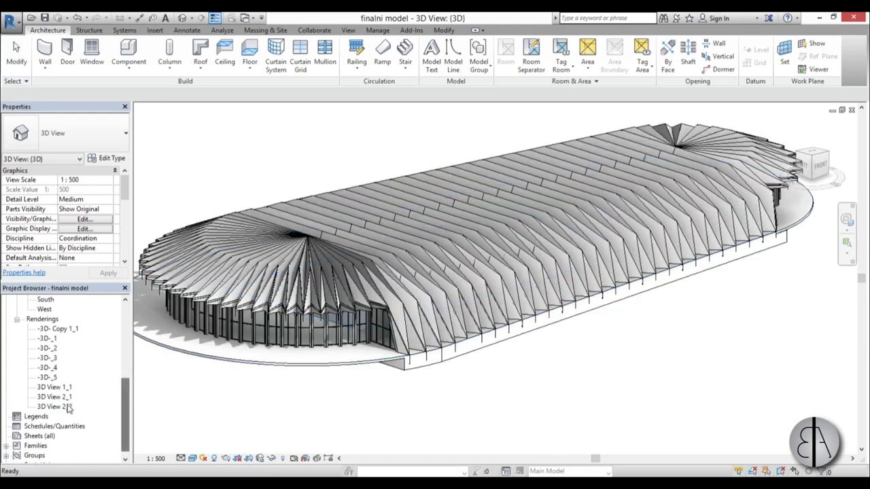
{"action": "double_click", "coordinate": [59, 408]}
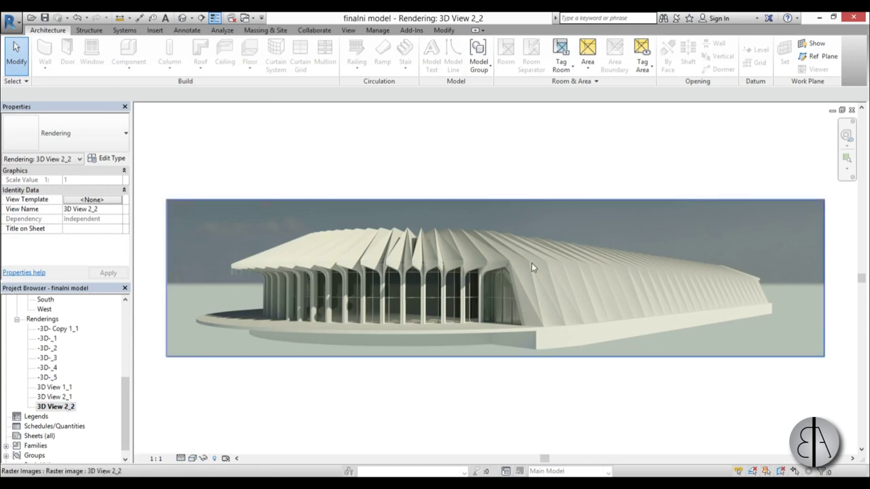
{"action": "double_click", "coordinate": [55, 388]}
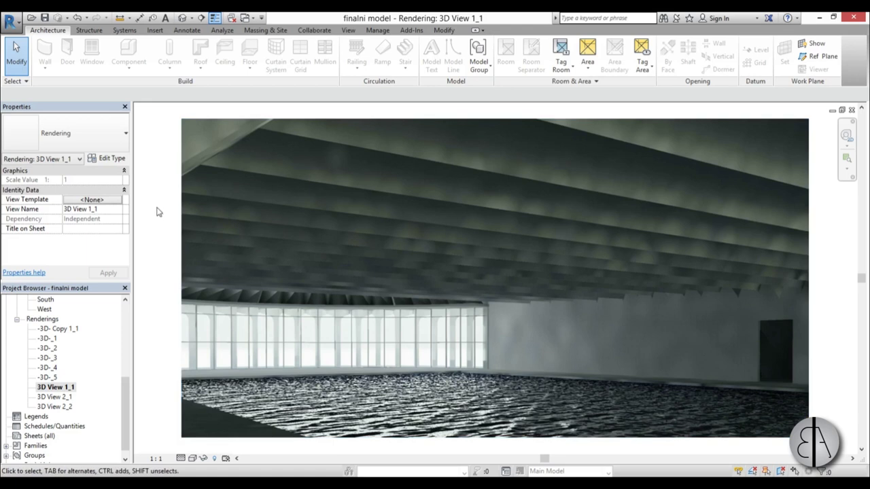
Step: Create a new project from the Architectural Template
{"action": "left_click", "coordinate": [10, 23]}
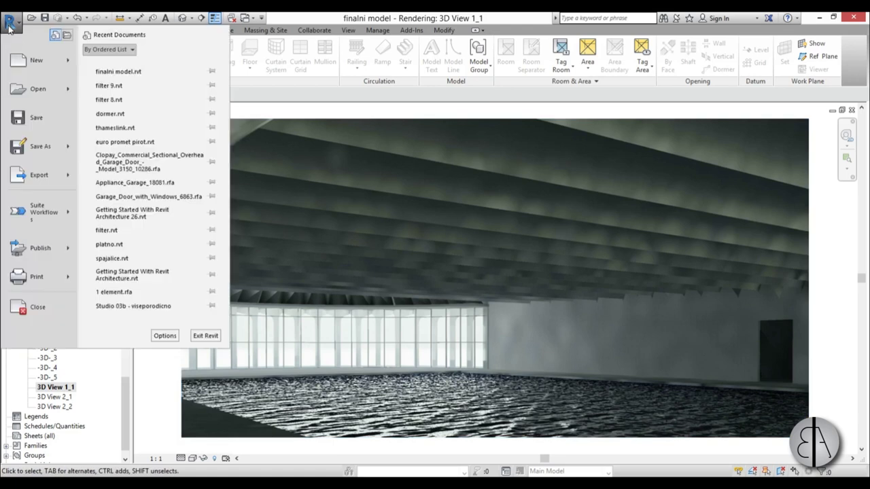
{"action": "mouse_move", "coordinate": [38, 61]}
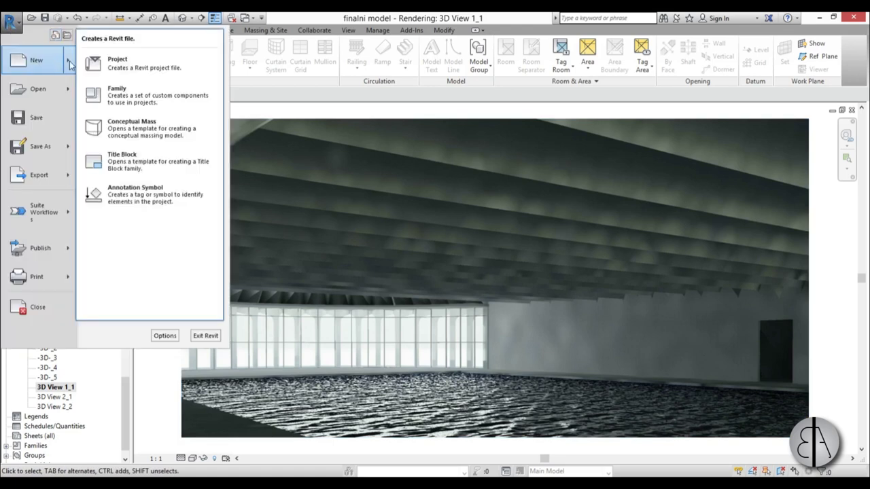
{"action": "left_click", "coordinate": [122, 75]}
{"action": "left_click", "coordinate": [348, 197]}
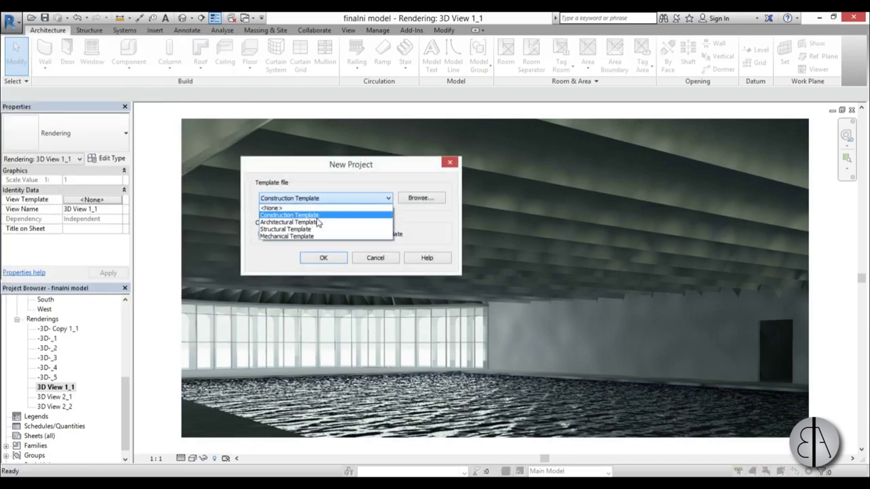
{"action": "left_click", "coordinate": [316, 222]}
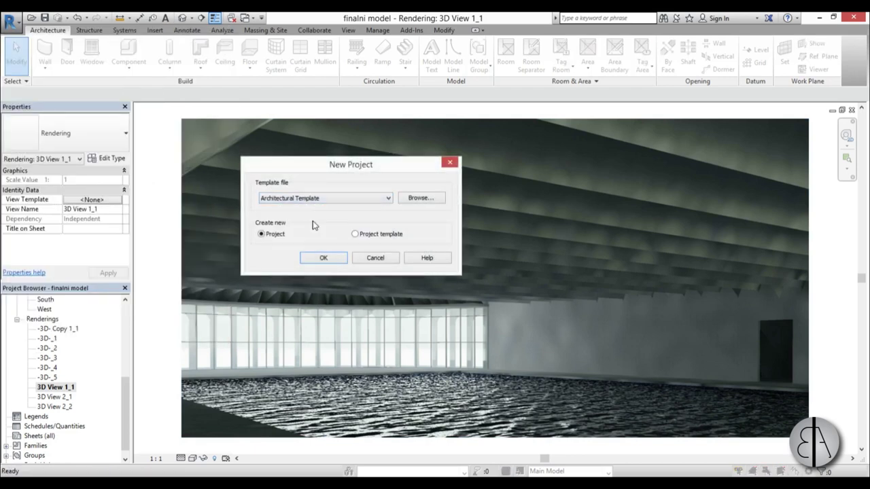
{"action": "left_click", "coordinate": [333, 261]}
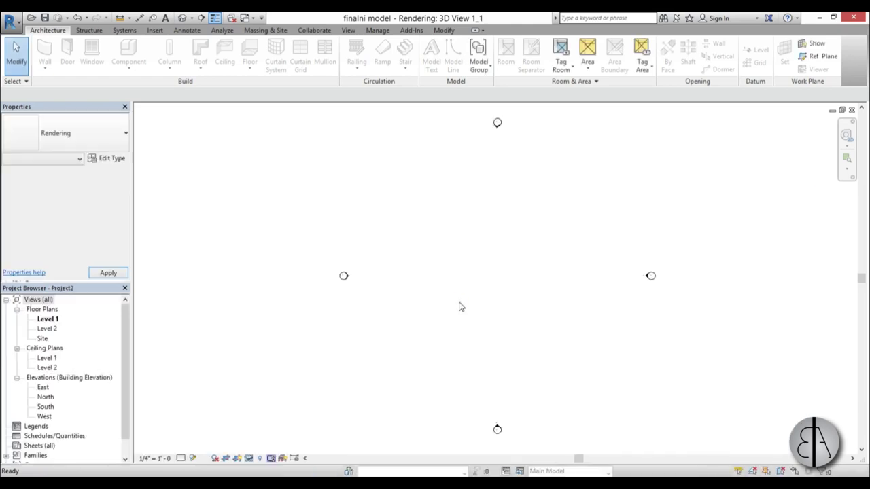
Step: Switch the project length units from millimeters to meters using UN
{"action": "key", "text": "u"}
{"action": "key", "text": "n"}
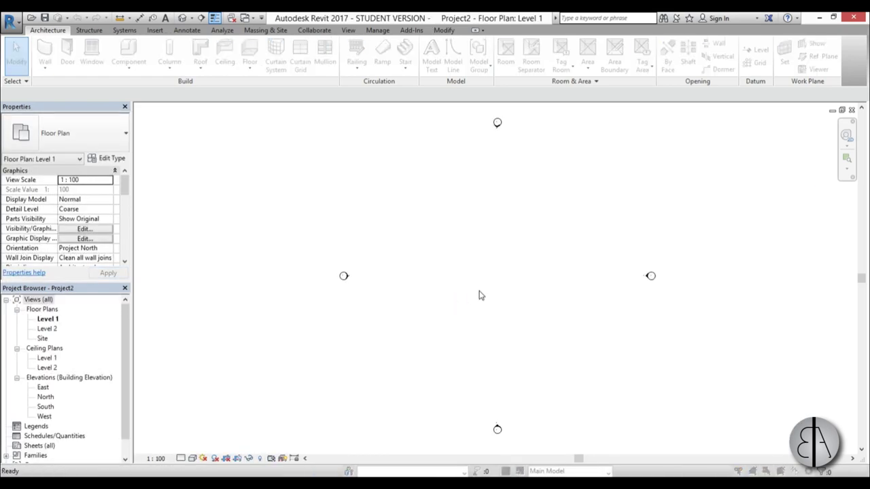
{"action": "left_click_drag", "start_coordinate": [343, 95], "coordinate": [355, 120]}
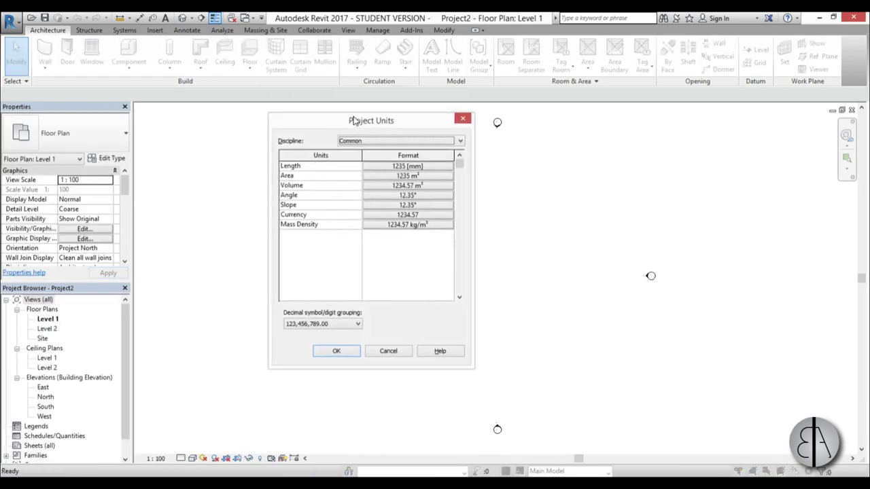
{"action": "left_click", "coordinate": [400, 169]}
{"action": "left_click", "coordinate": [357, 222]}
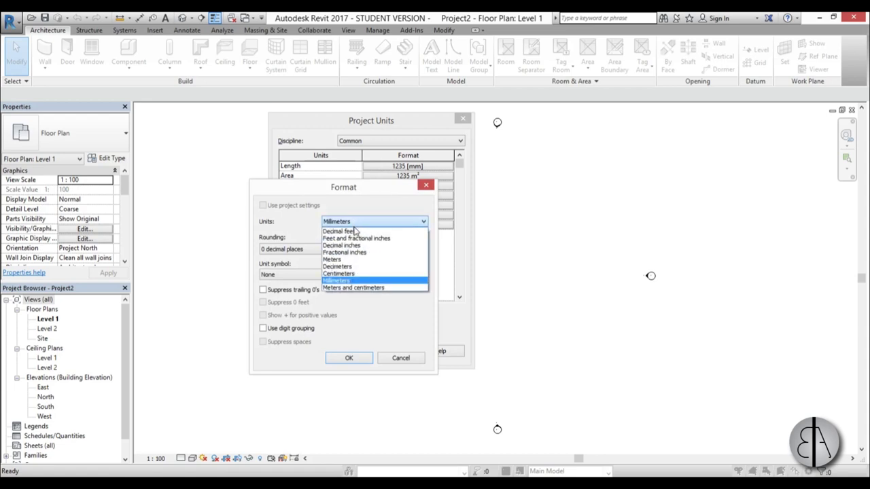
{"action": "left_click", "coordinate": [340, 259]}
{"action": "left_click", "coordinate": [331, 358]}
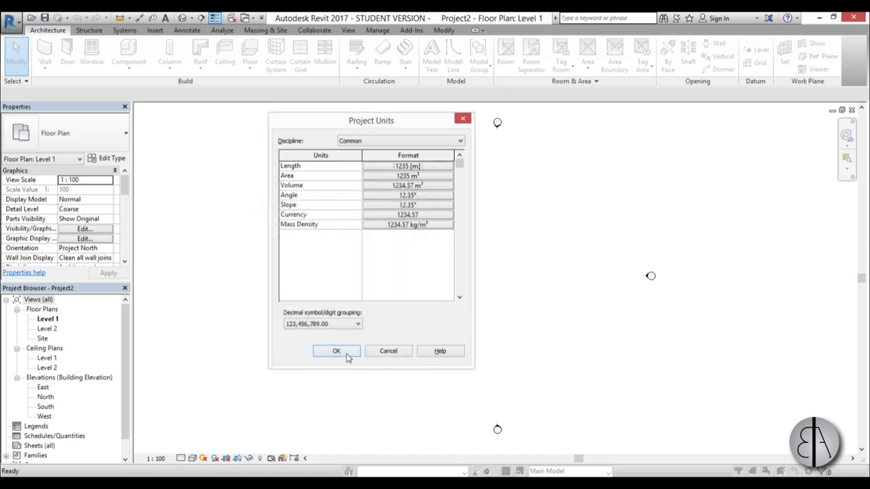
{"action": "left_click", "coordinate": [334, 353]}
{"action": "middle_click_drag", "start_coordinate": [562, 280], "coordinate": [524, 278]}
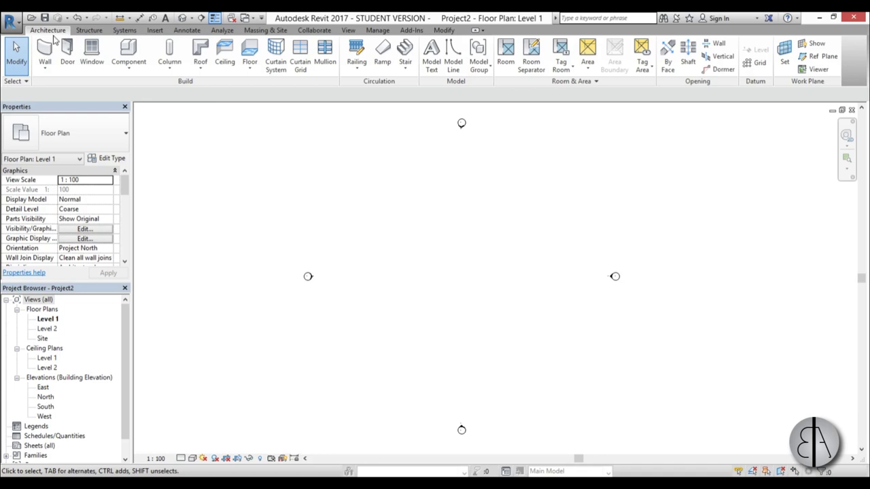
Step: Create an In-Place Mass named 'fold', dismissing the Show Mass notice
{"action": "left_click", "coordinate": [264, 31]}
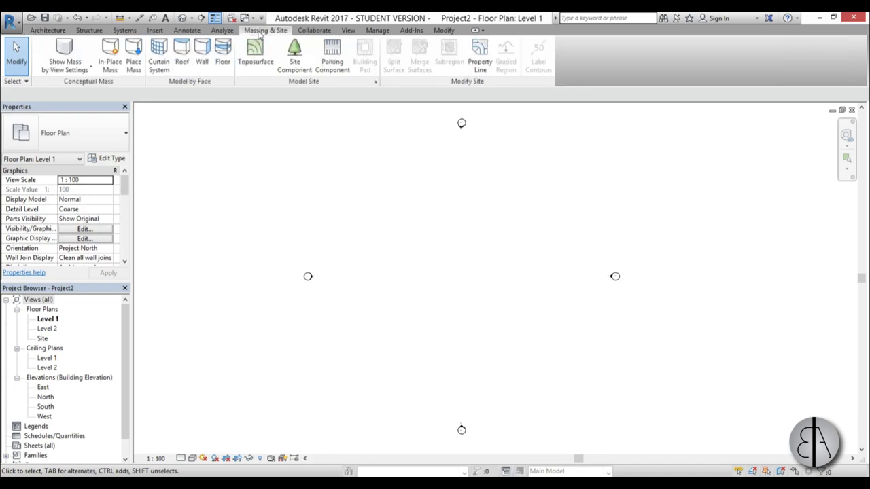
{"action": "left_click", "coordinate": [110, 55]}
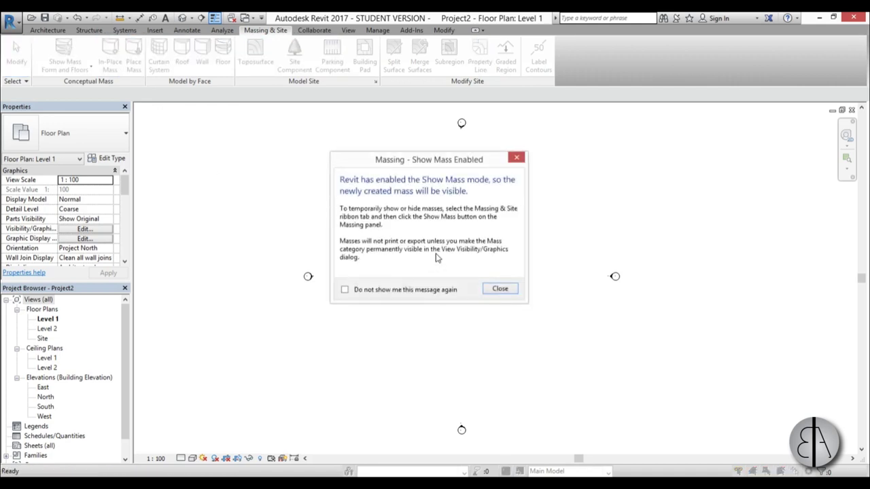
{"action": "left_click", "coordinate": [501, 289]}
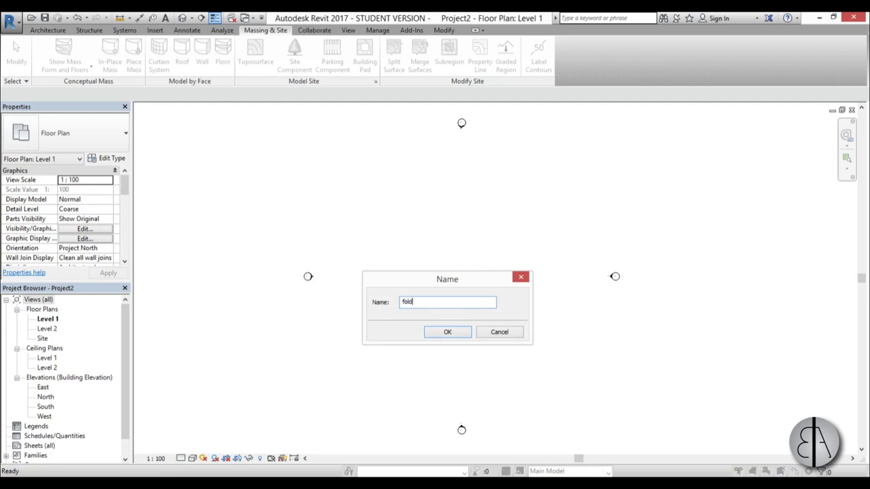
{"action": "key", "text": "Return"}
{"action": "scroll", "coordinate": [501, 270], "scroll_direction": "up", "scroll_amount": 1}
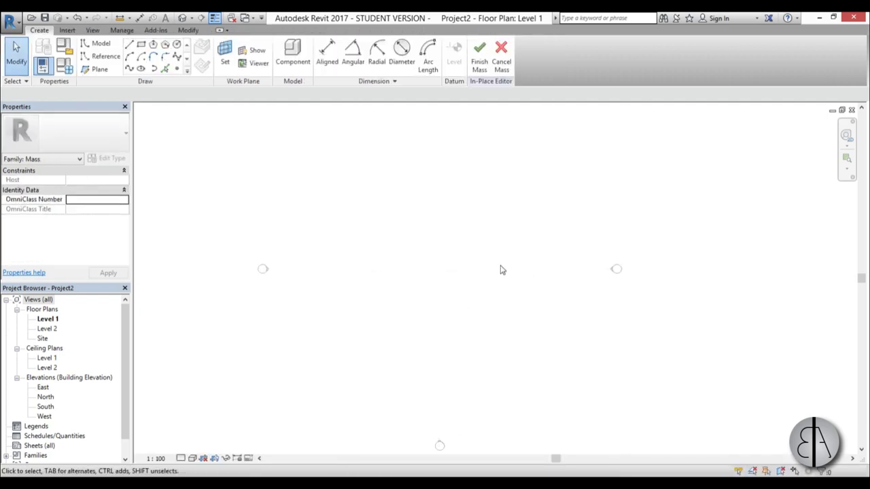
{"action": "scroll", "coordinate": [501, 270], "scroll_direction": "down", "scroll_amount": 1}
{"action": "middle_click_drag", "start_coordinate": [504, 272], "coordinate": [476, 268]}
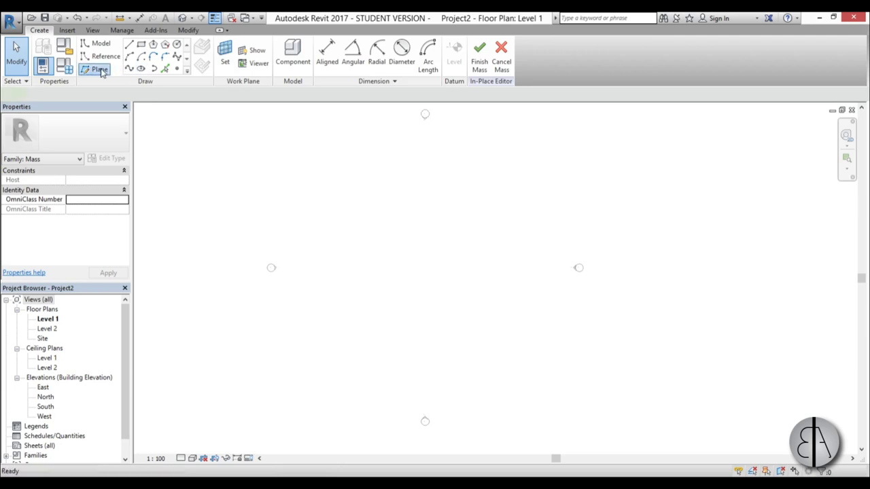
Step: Draw a horizontal reference plane, extend its ends, and name it 1
{"action": "left_click", "coordinate": [129, 68]}
{"action": "left_click", "coordinate": [344, 276]}
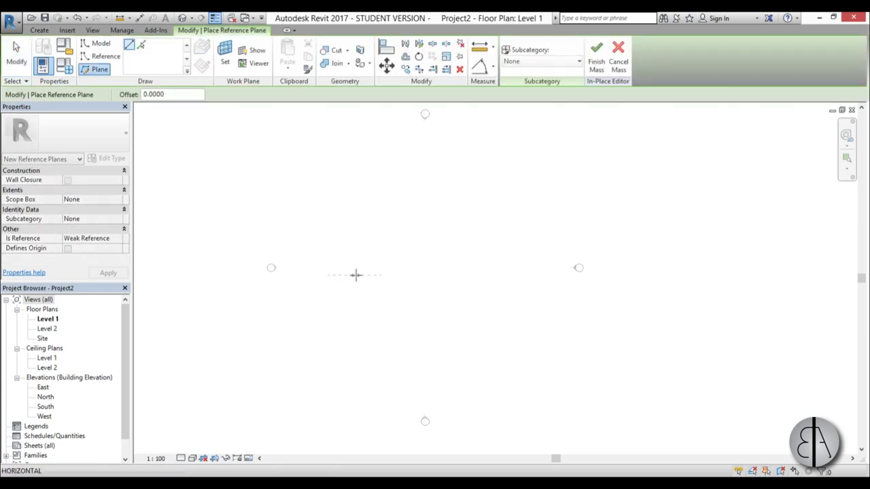
{"action": "left_click", "coordinate": [534, 276]}
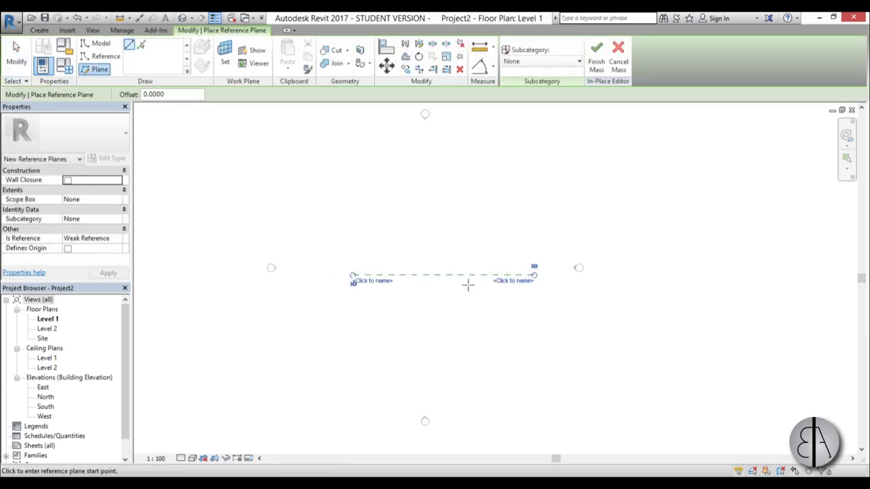
{"action": "key", "text": "Escape"}
{"action": "key", "text": "Escape"}
{"action": "left_click", "coordinate": [444, 276]}
{"action": "left_click_drag", "start_coordinate": [444, 279], "coordinate": [440, 276]}
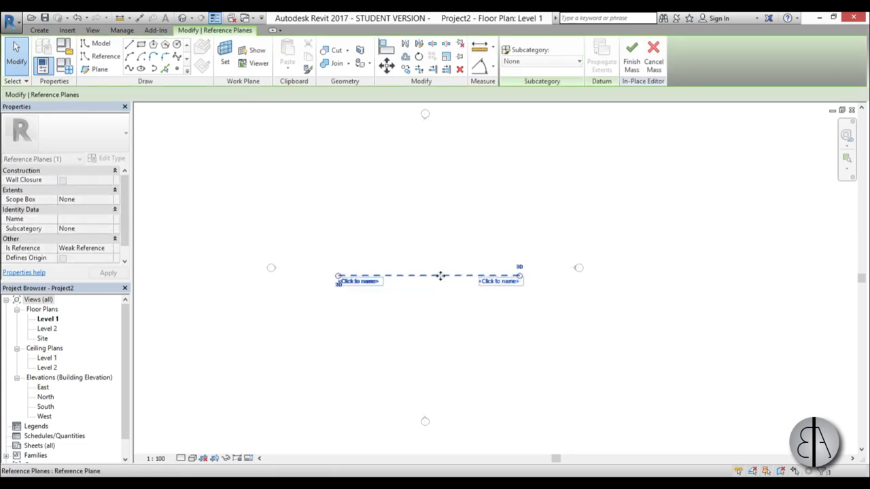
{"action": "left_click_drag", "start_coordinate": [340, 276], "coordinate": [302, 275]}
{"action": "left_click_drag", "start_coordinate": [390, 276], "coordinate": [408, 277]}
{"action": "left_click", "coordinate": [345, 282]}
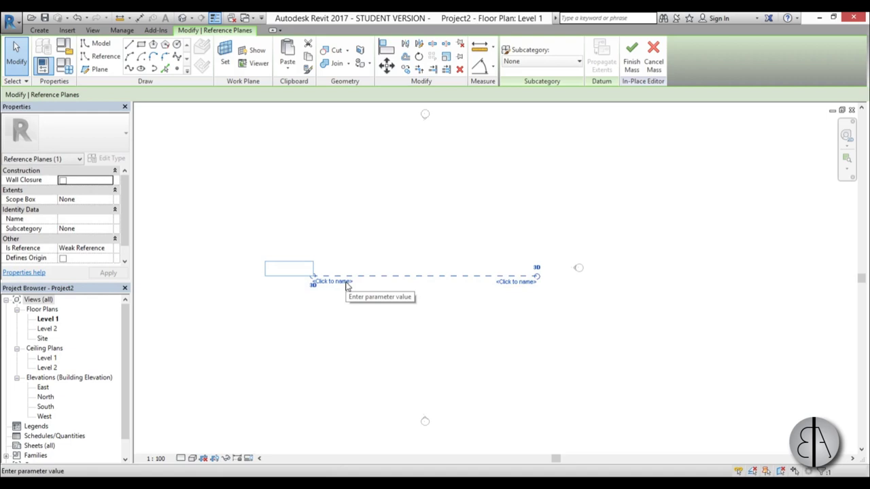
{"action": "type", "text": "1"}
{"action": "key", "text": "Return"}
{"action": "key", "text": "Escape"}
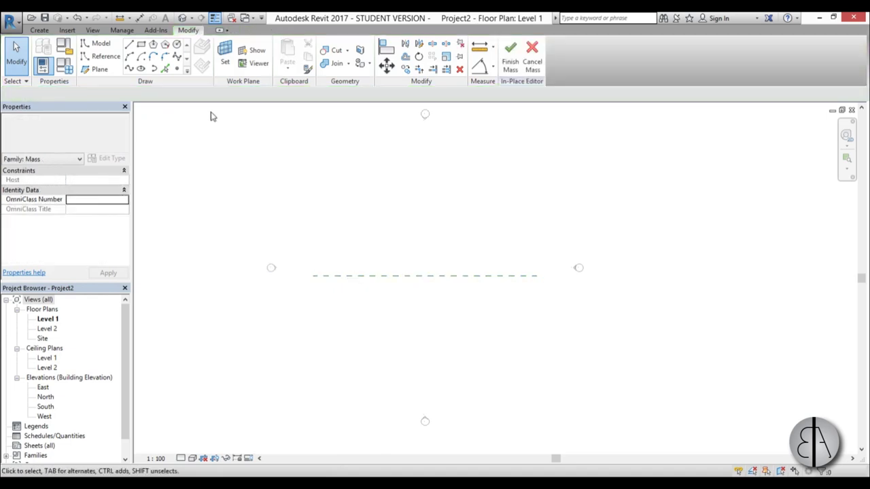
Step: Add a parallel reference plane offset 2 m from plane 1
{"action": "left_click", "coordinate": [100, 71]}
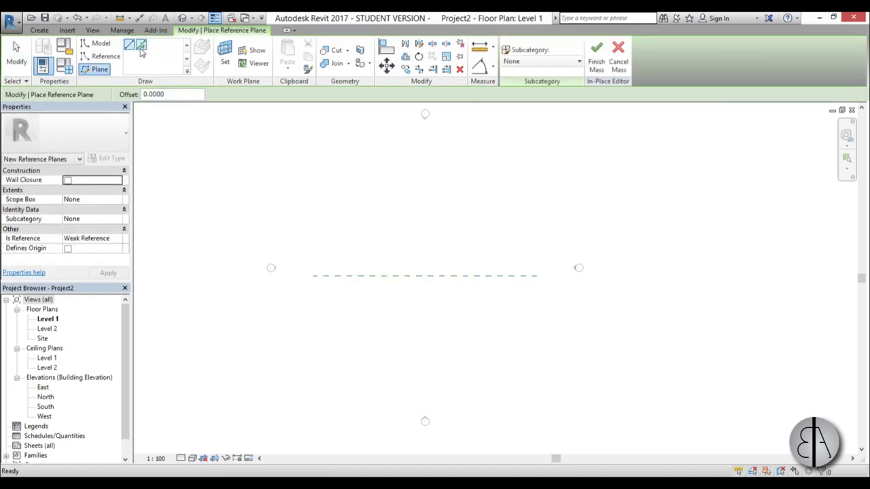
{"action": "left_click", "coordinate": [178, 96]}
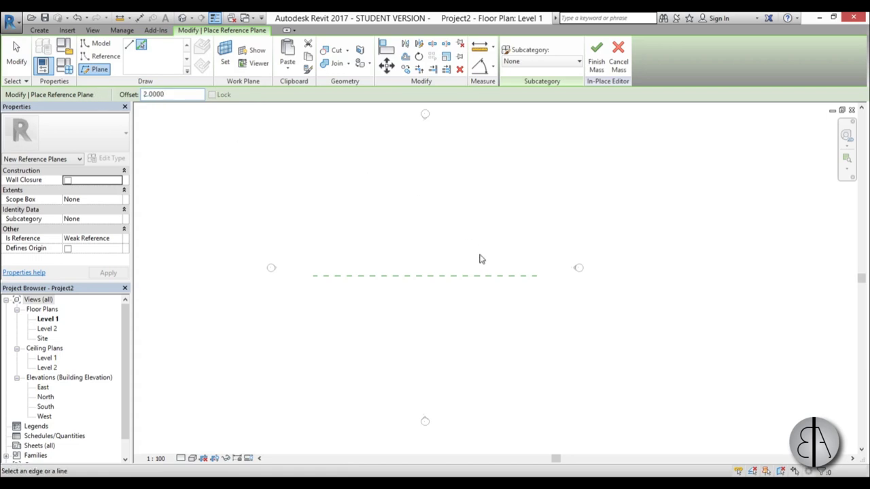
{"action": "left_click", "coordinate": [455, 276]}
{"action": "scroll", "coordinate": [446, 277], "scroll_direction": "up", "scroll_amount": 2}
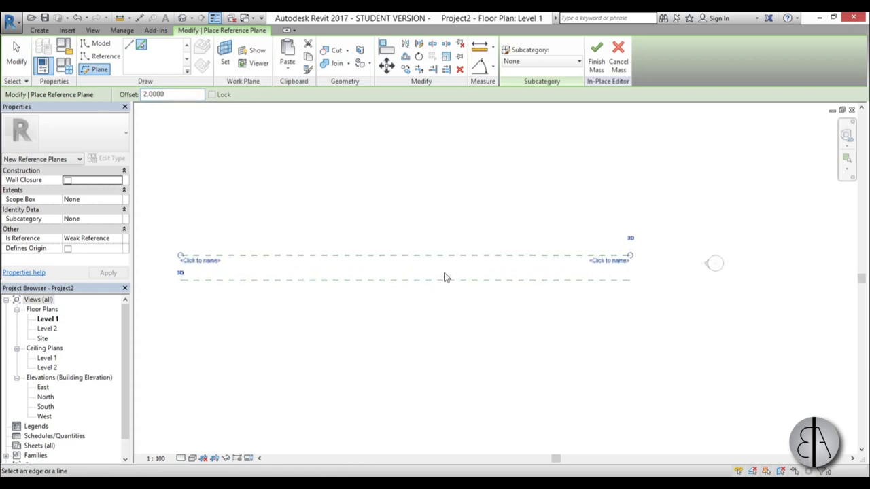
{"action": "key", "text": "Escape"}
{"action": "key", "text": "Escape"}
Step: Draw a vertical reference plane crossing both horizontal planes
{"action": "left_click", "coordinate": [95, 69]}
{"action": "scroll", "coordinate": [390, 204], "scroll_direction": "down", "scroll_amount": 2}
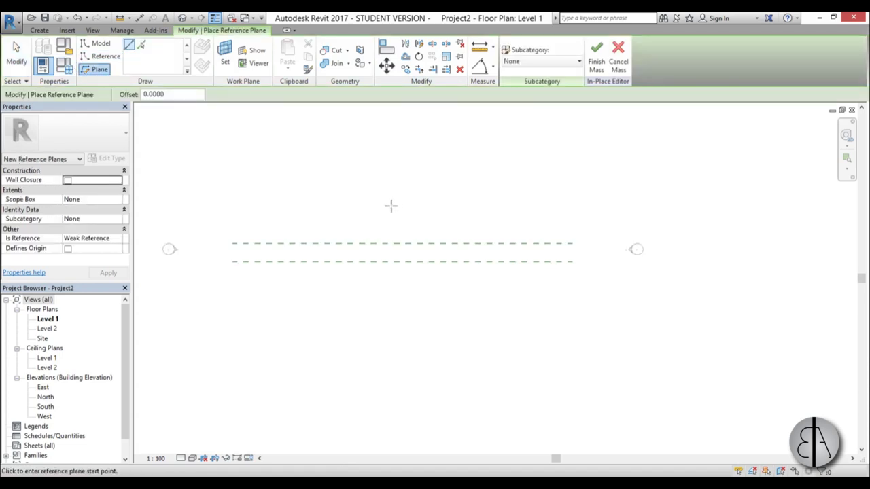
{"action": "left_click", "coordinate": [400, 138]}
{"action": "left_click", "coordinate": [398, 420]}
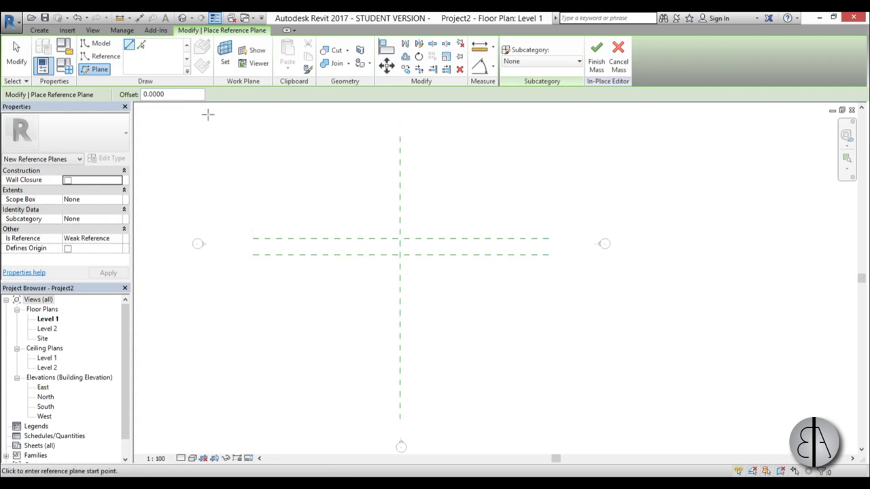
Step: Add reference planes offset 10 to the right and left of the central vertical plane
{"action": "left_click", "coordinate": [140, 44]}
{"action": "double_click", "coordinate": [155, 94]}
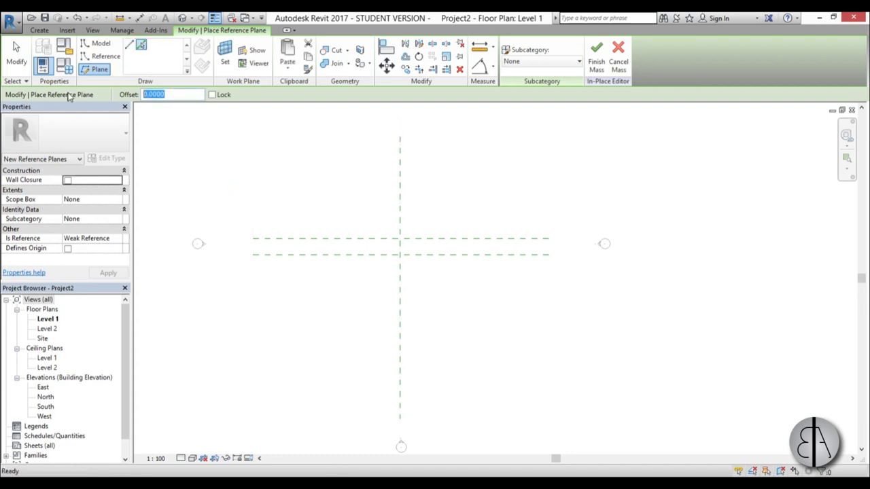
{"action": "type", "text": "10"}
{"action": "key", "text": "Return"}
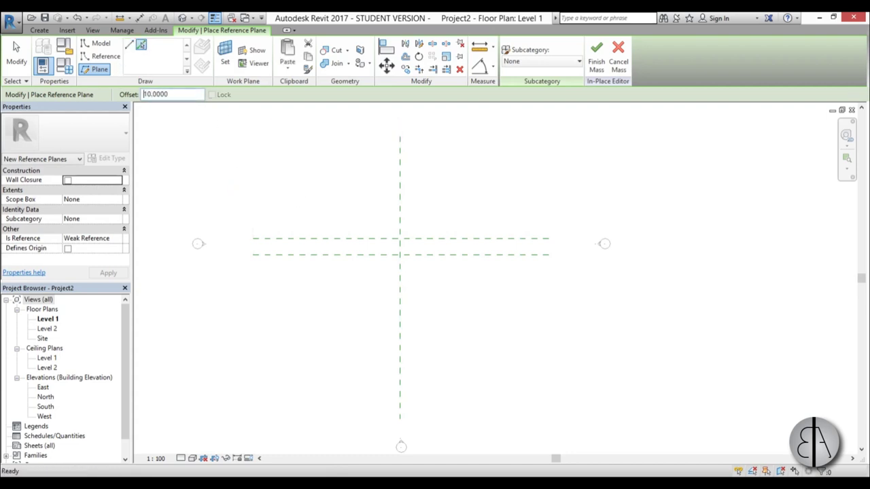
{"action": "left_click", "coordinate": [396, 223]}
{"action": "left_click", "coordinate": [398, 224]}
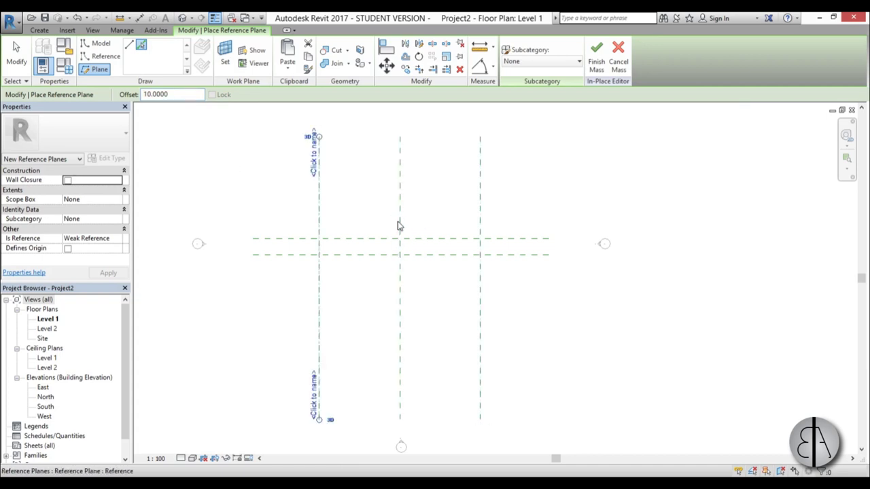
{"action": "key", "text": "Escape"}
{"action": "key", "text": "Escape"}
Step: Name the upper horizontal reference plane 2, then open the South elevation
{"action": "scroll", "coordinate": [384, 228], "scroll_direction": "up", "scroll_amount": 1}
{"action": "middle_click_drag", "start_coordinate": [385, 263], "coordinate": [384, 276]}
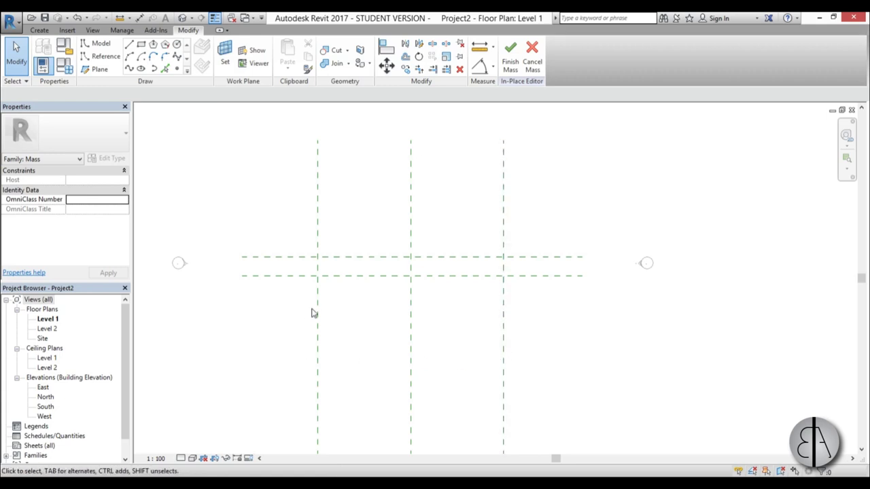
{"action": "scroll", "coordinate": [418, 302], "scroll_direction": "down", "scroll_amount": 2}
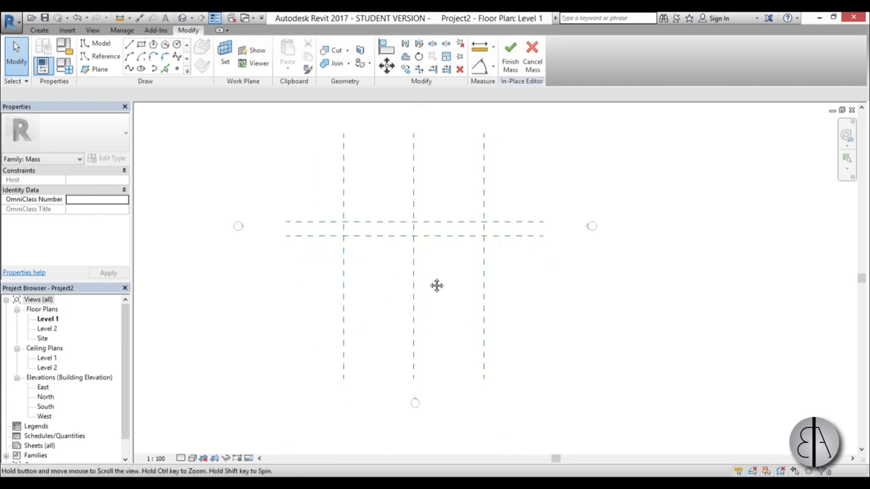
{"action": "scroll", "coordinate": [414, 258], "scroll_direction": "up", "scroll_amount": 1}
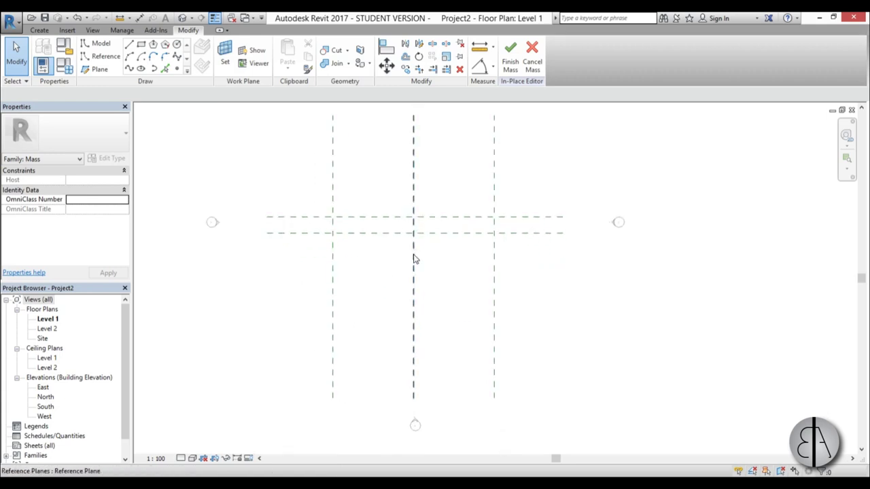
{"action": "left_click", "coordinate": [379, 231]}
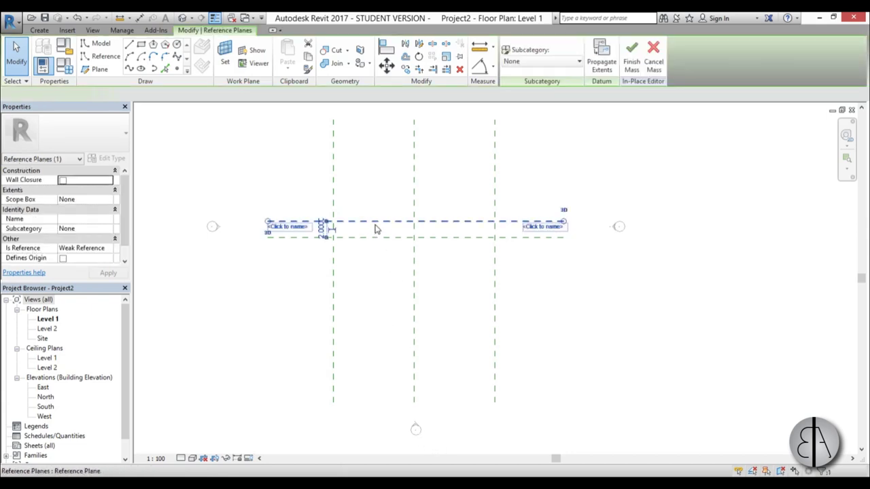
{"action": "left_click", "coordinate": [291, 228]}
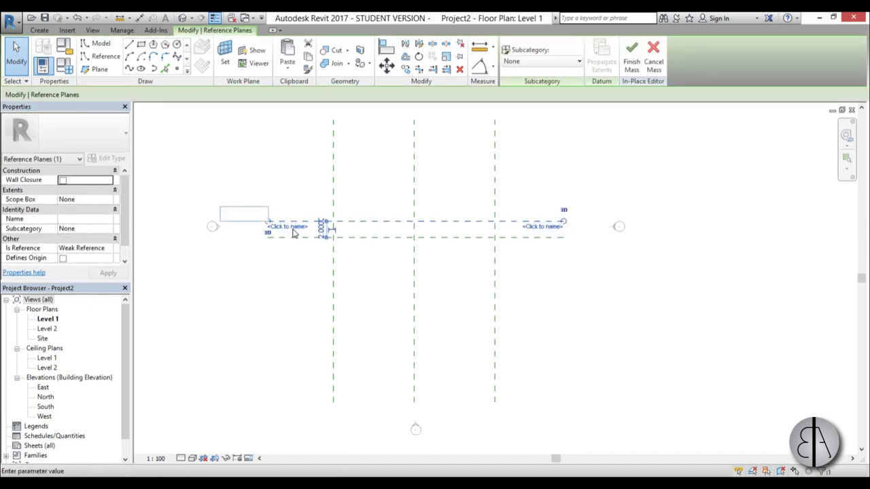
{"action": "type", "text": "2"}
{"action": "key", "text": "Return"}
{"action": "left_click", "coordinate": [385, 297]}
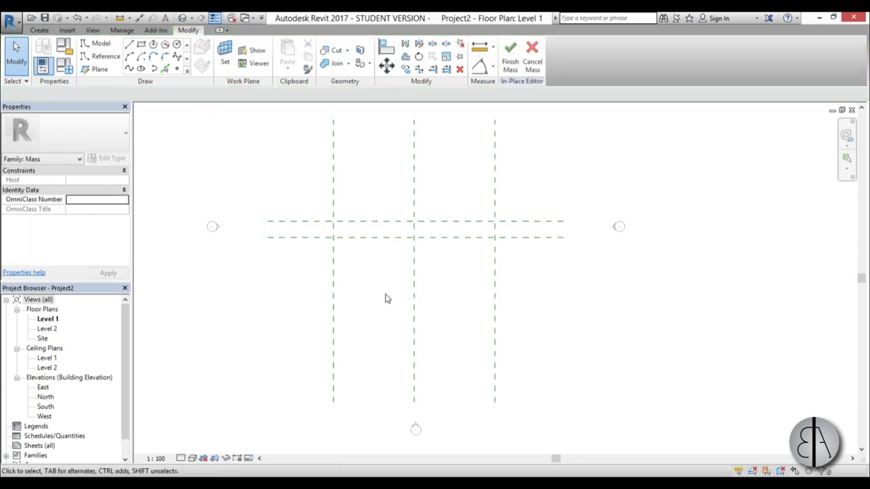
{"action": "double_click", "coordinate": [45, 407]}
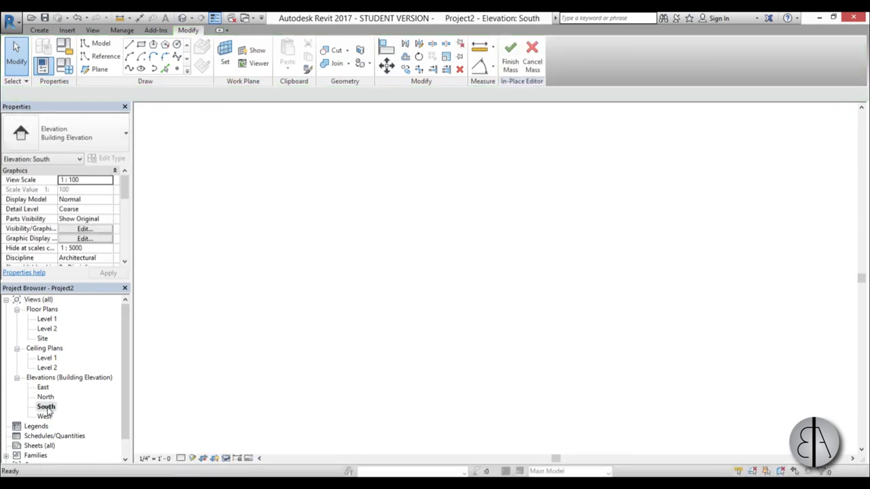
{"action": "scroll", "coordinate": [348, 308], "scroll_direction": "down", "scroll_amount": 3}
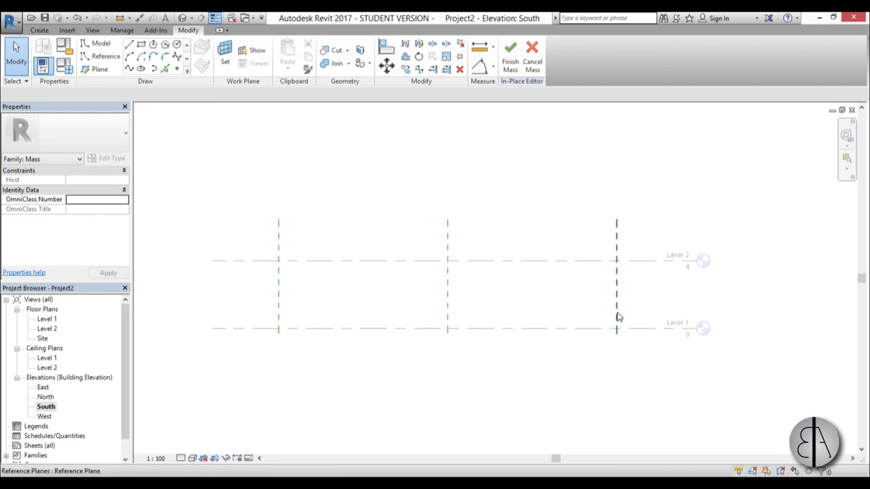
Step: Set Reference Plane : 1 as the work plane for reference lines
{"action": "scroll", "coordinate": [472, 293], "scroll_direction": "up", "scroll_amount": 2}
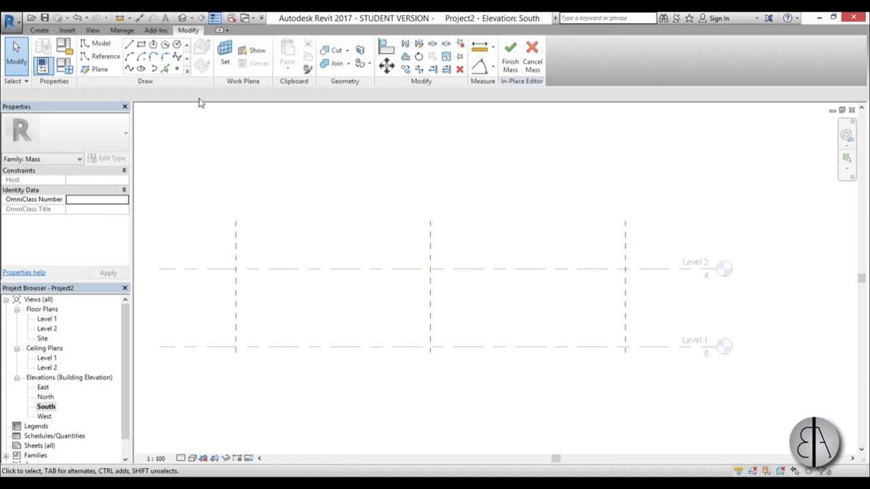
{"action": "left_click", "coordinate": [105, 57]}
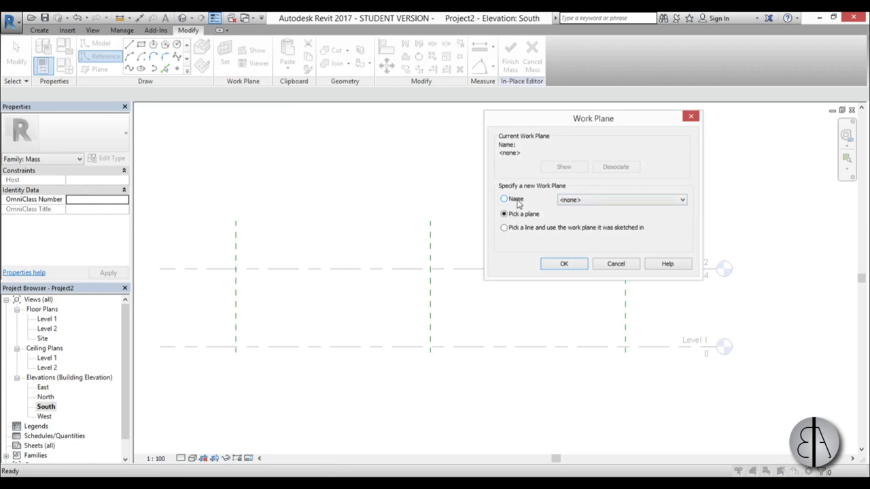
{"action": "left_click", "coordinate": [515, 199]}
{"action": "left_click", "coordinate": [584, 201]}
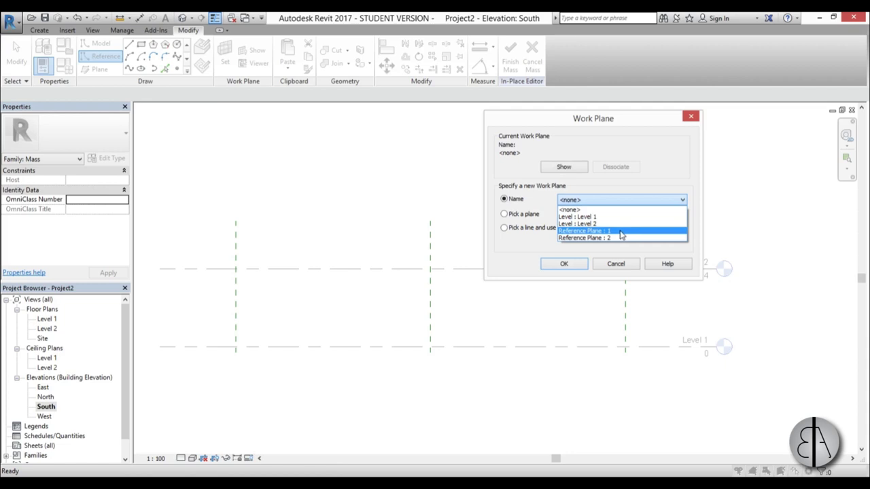
{"action": "left_click", "coordinate": [621, 232]}
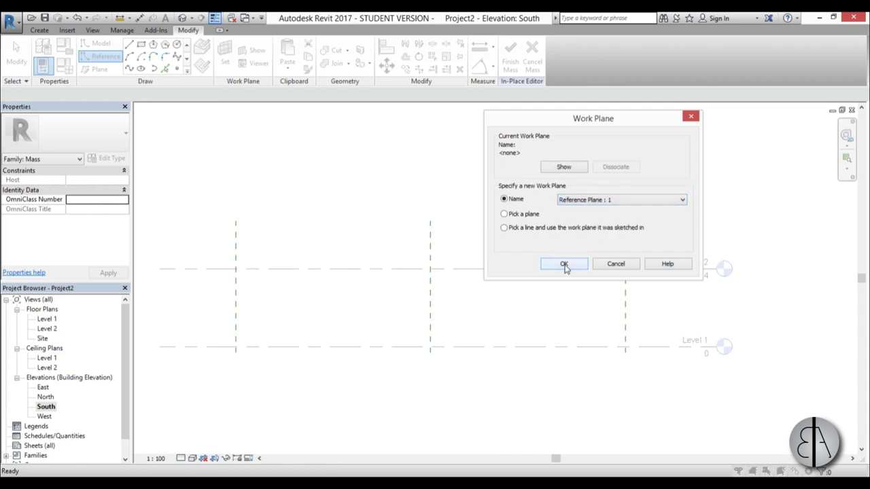
{"action": "left_click", "coordinate": [565, 264]}
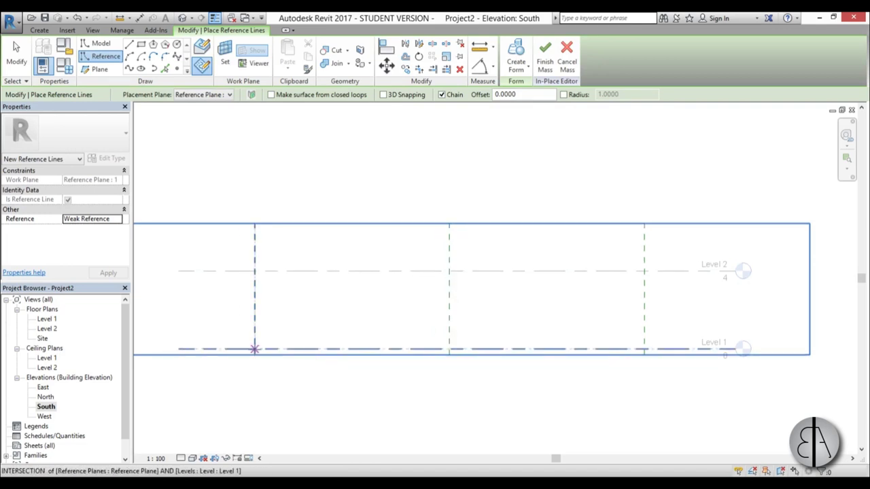
Step: Draw two sloped reference lines from Level 1 up to an apex and back down
{"action": "left_click", "coordinate": [255, 350]}
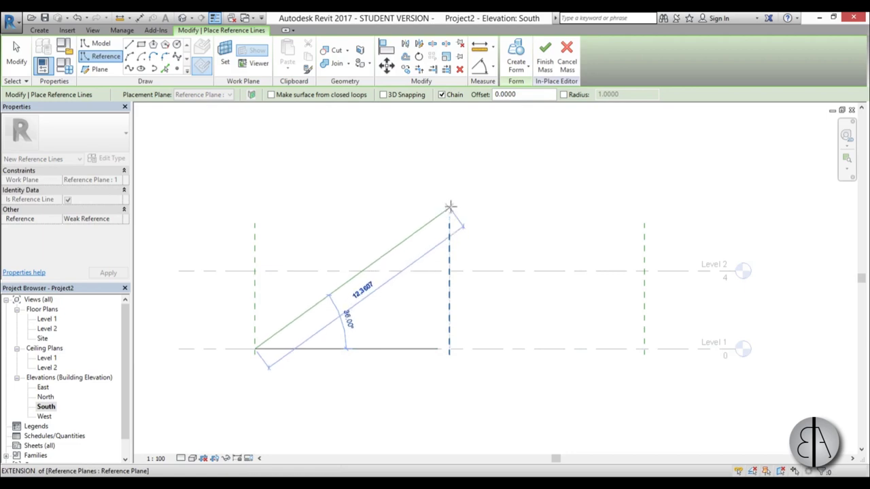
{"action": "left_click", "coordinate": [448, 202]}
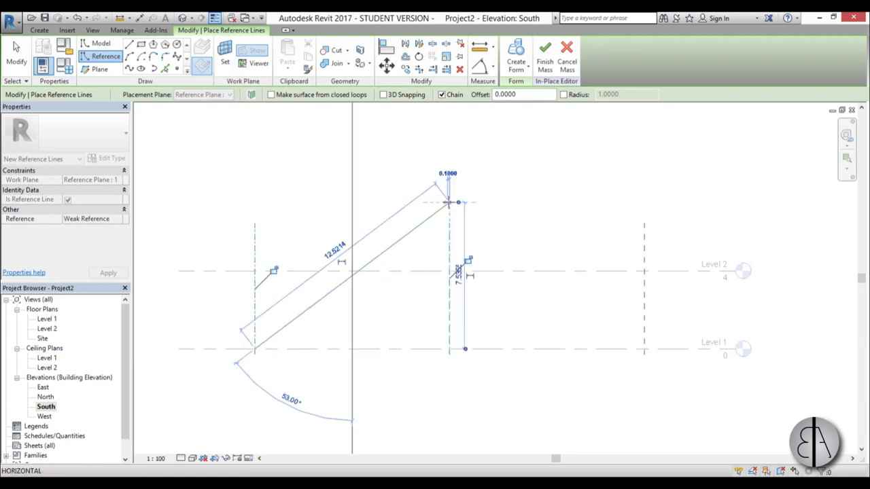
{"action": "left_click", "coordinate": [644, 349]}
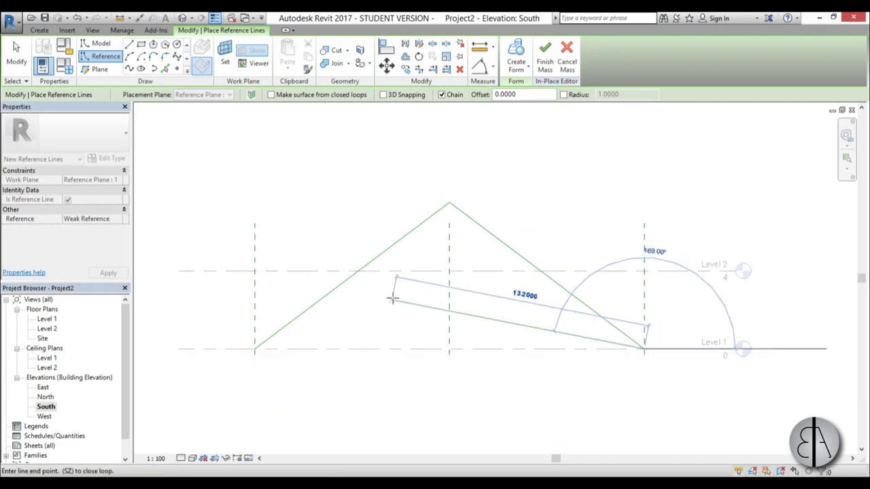
{"action": "key", "text": "Escape"}
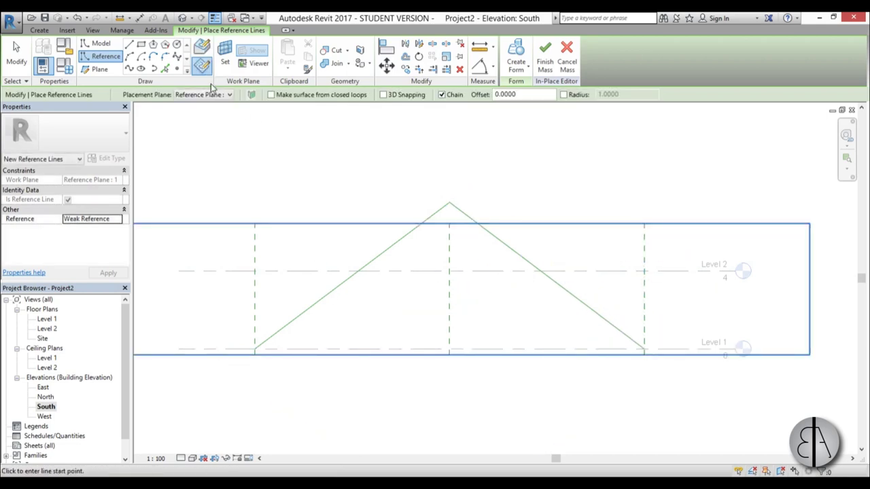
{"action": "key", "text": "Escape"}
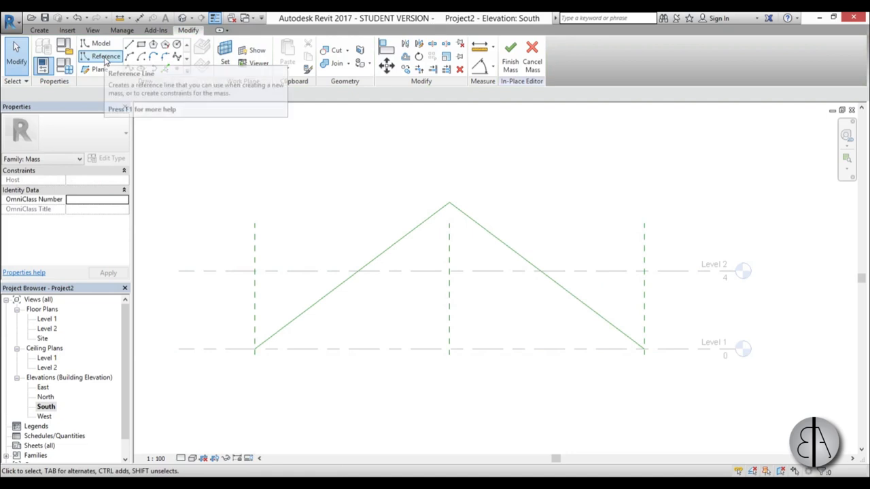
Step: Set Reference Plane : 2 as the placement plane for reference lines, with 3D snapping off
{"action": "left_click", "coordinate": [105, 58]}
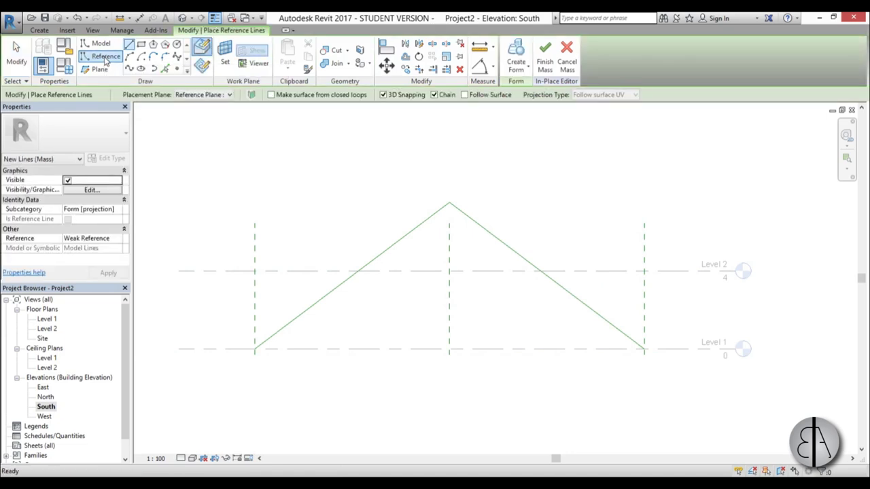
{"action": "left_click", "coordinate": [199, 95]}
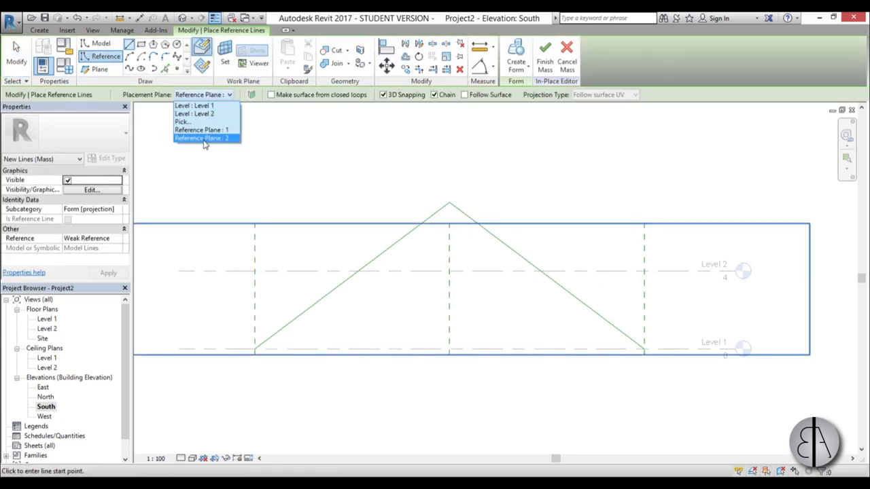
{"action": "left_click", "coordinate": [202, 138]}
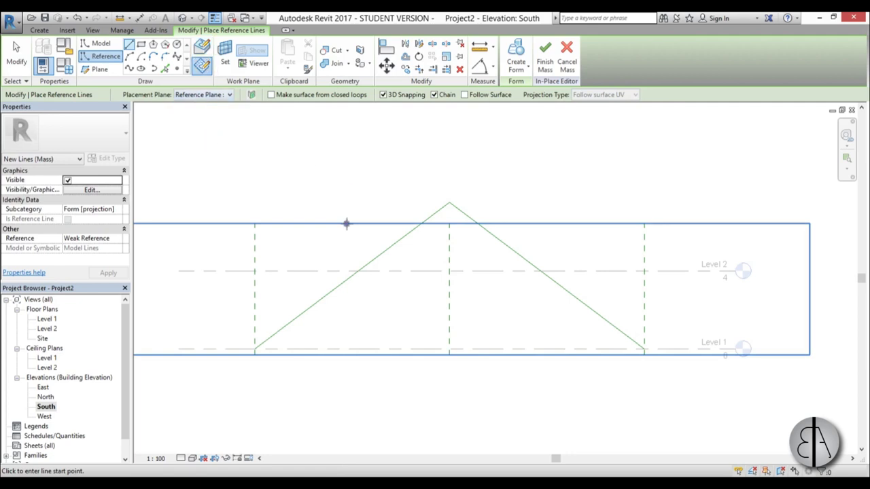
{"action": "left_click", "coordinate": [390, 96]}
{"action": "left_click", "coordinate": [224, 96]}
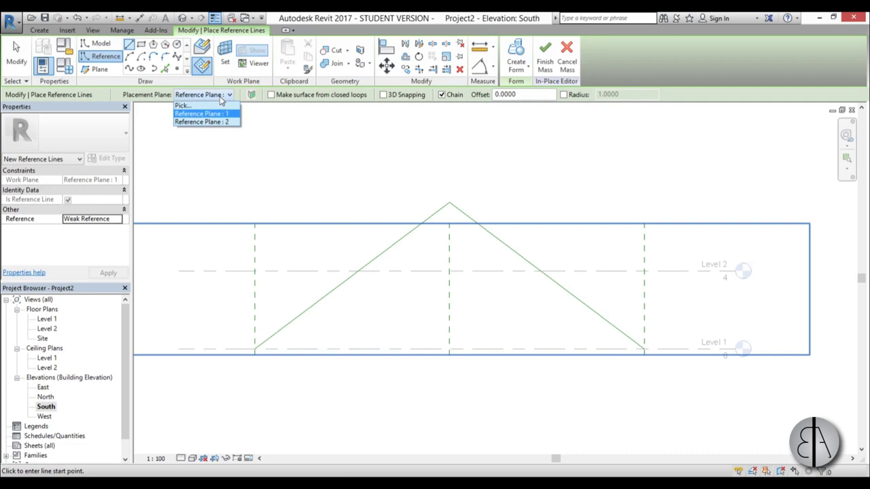
{"action": "left_click", "coordinate": [216, 120]}
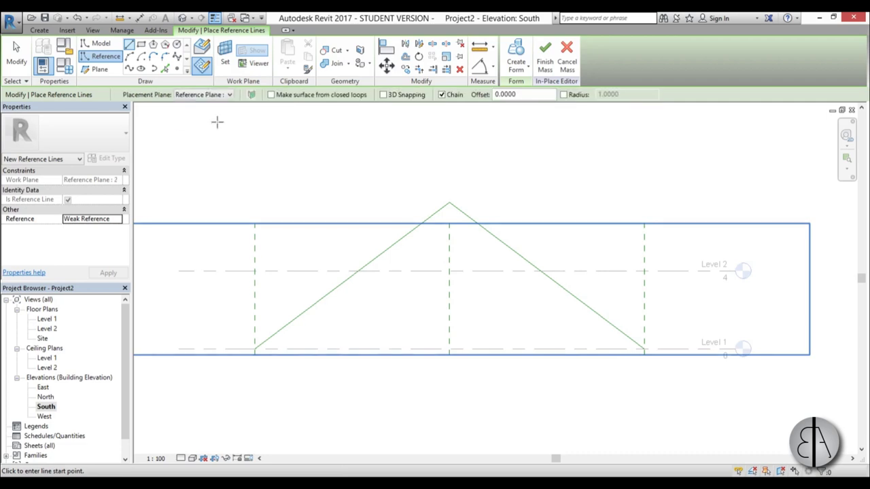
Step: Draw a sloped leg from Level 1 and a horizontal top line ending at the central plane
{"action": "left_click", "coordinate": [293, 349]}
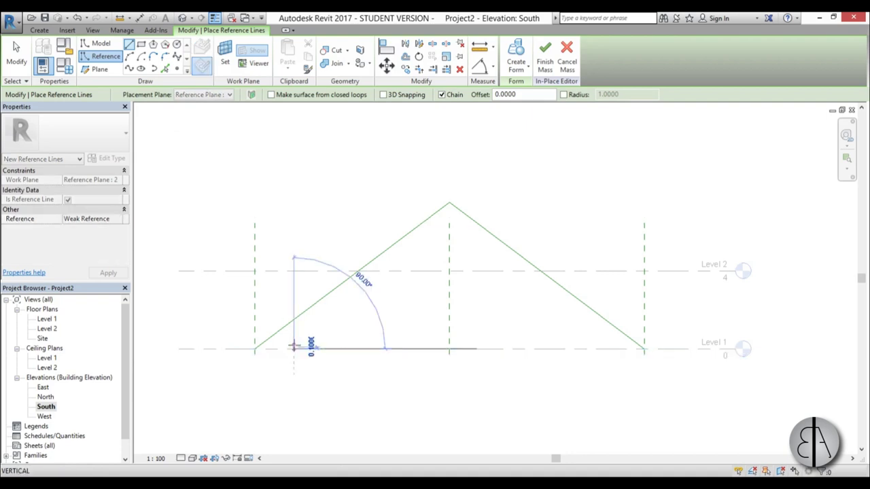
{"action": "left_click", "coordinate": [311, 258]}
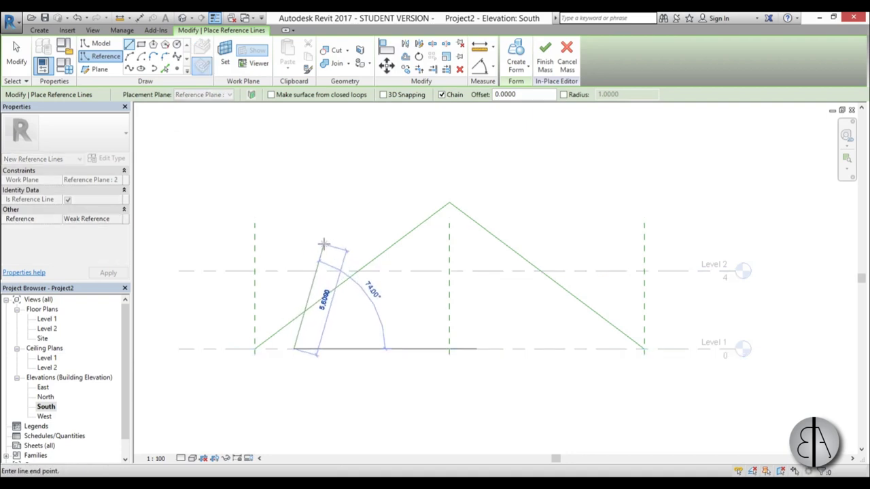
{"action": "left_click", "coordinate": [319, 244]}
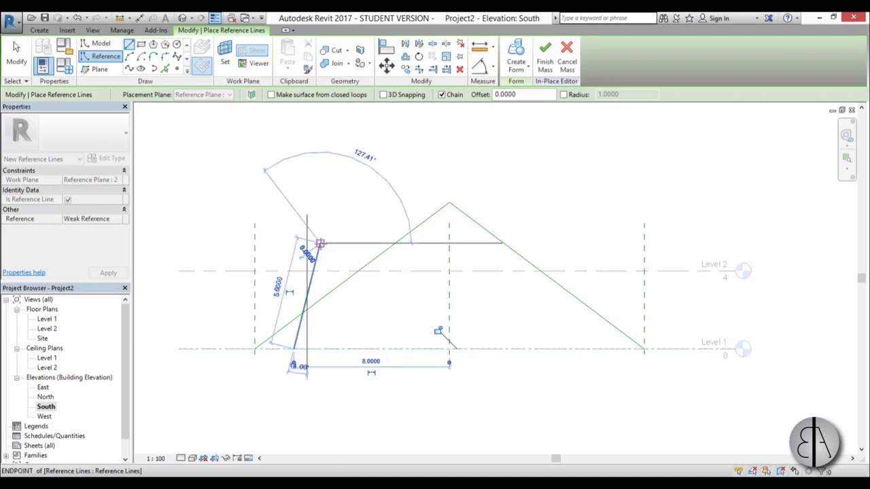
{"action": "left_click", "coordinate": [448, 244]}
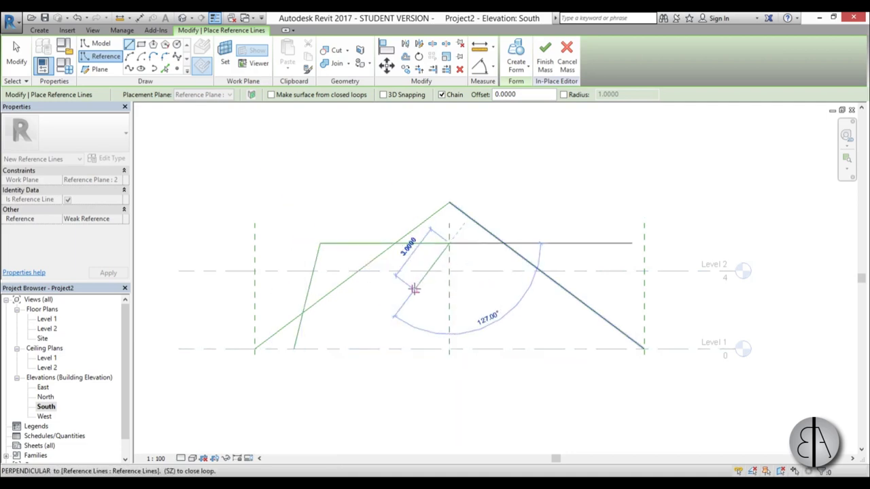
{"action": "key", "text": "Escape"}
{"action": "key", "text": "Escape"}
Step: Mirror both lines across the central reference plane to complete the trapezoid
{"action": "key", "text": "Tab"}
{"action": "left_click", "coordinate": [420, 254]}
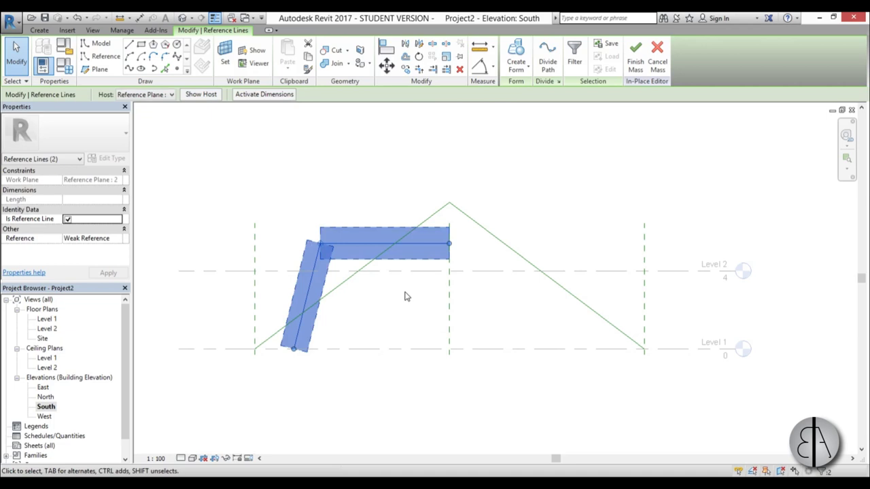
{"action": "key", "text": "m"}
{"action": "key", "text": "m"}
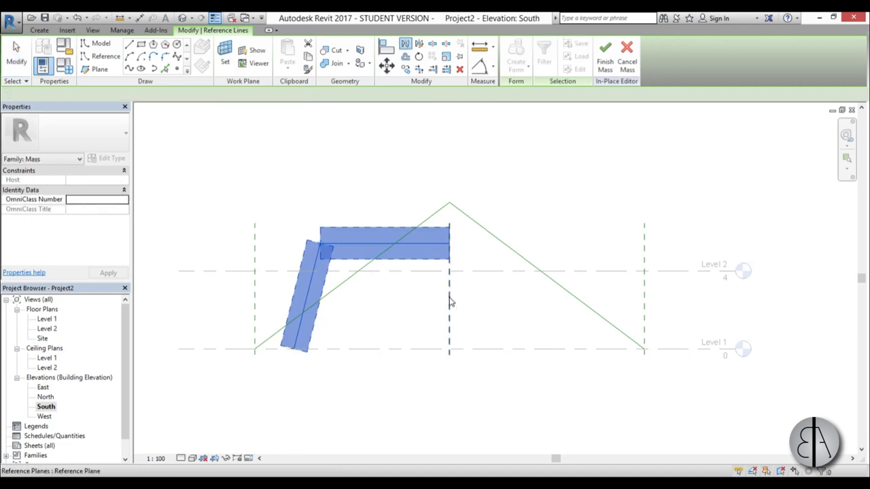
{"action": "left_click", "coordinate": [449, 304]}
{"action": "key", "text": "Escape"}
{"action": "key", "text": "Tab"}
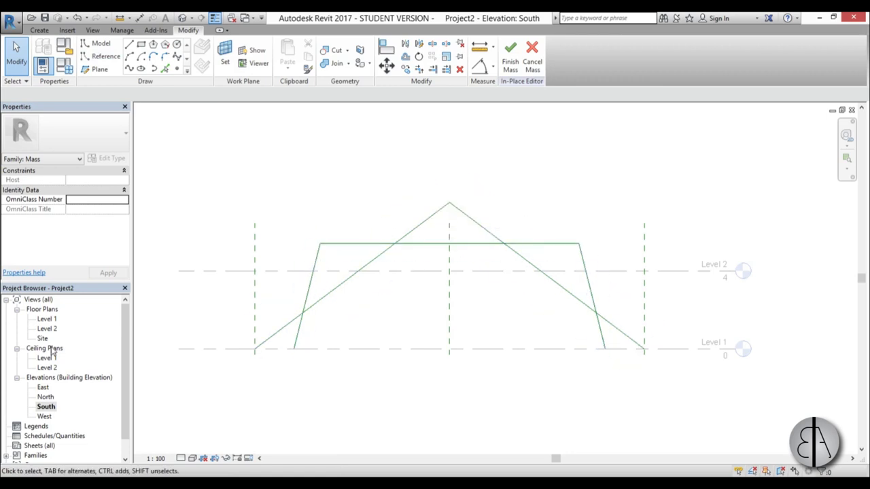
Step: Inspect the reference-line profile in the Level 1 plan and the default 3D view
{"action": "double_click", "coordinate": [47, 319]}
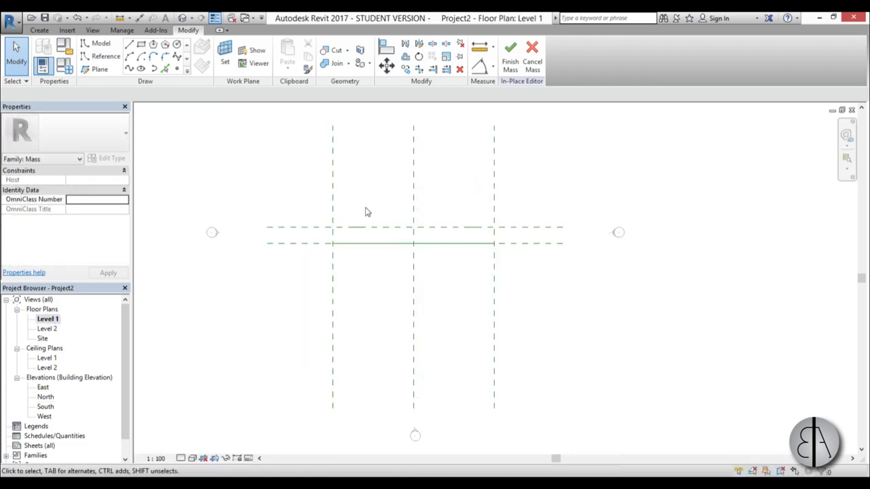
{"action": "scroll", "coordinate": [363, 216], "scroll_direction": "up", "scroll_amount": 2}
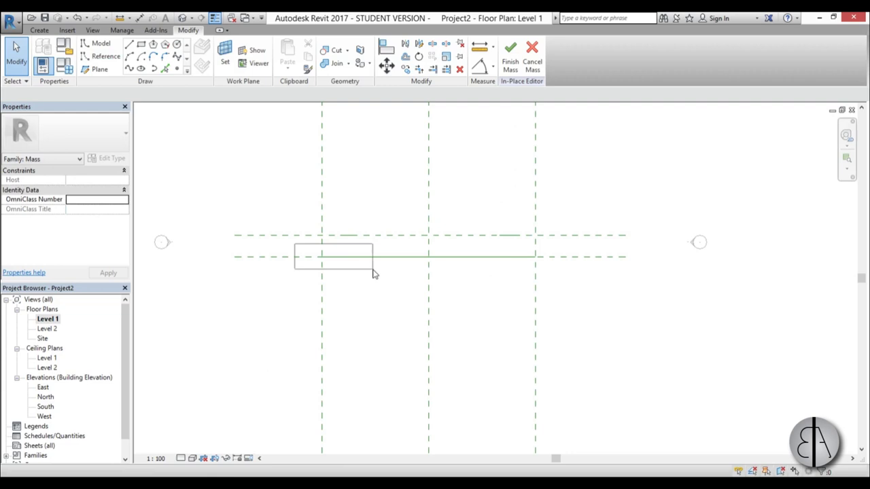
{"action": "left_click_drag", "start_coordinate": [373, 272], "coordinate": [598, 301]}
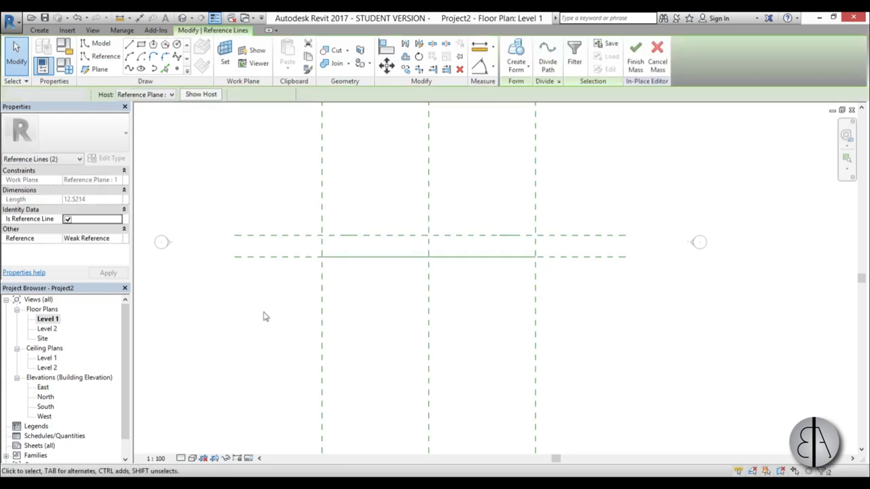
{"action": "key", "text": "Escape"}
{"action": "left_click", "coordinate": [183, 19]}
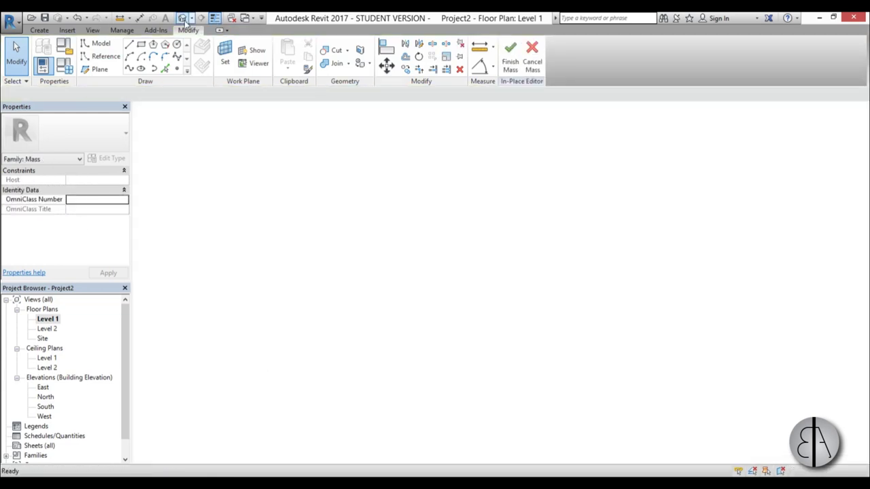
{"action": "middle_click_drag", "start_coordinate": [470, 327], "coordinate": [378, 332], "text": "shift"}
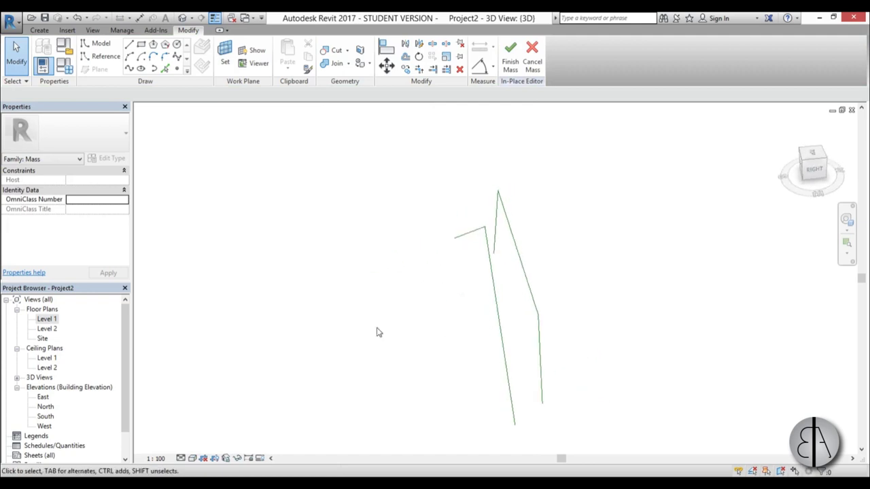
{"action": "double_click", "coordinate": [45, 319]}
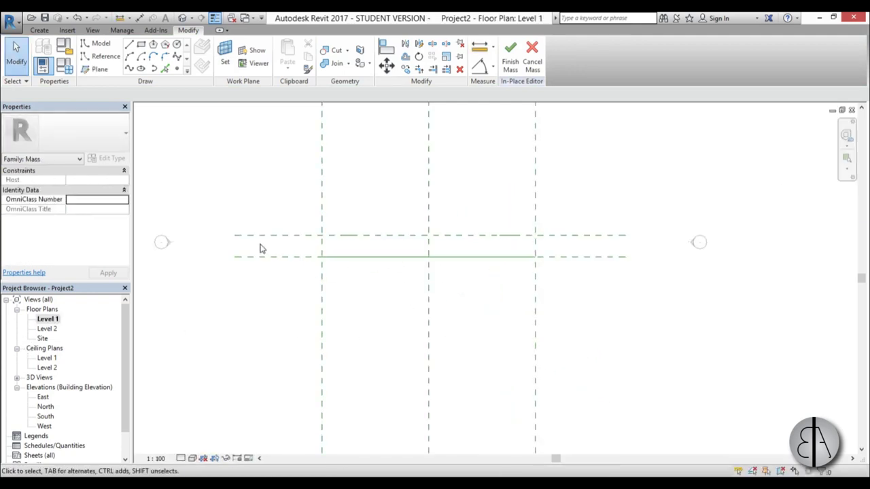
Step: Copy the profile's reference lines and plane 4 units up in the Level 1 plan
{"action": "left_click_drag", "start_coordinate": [237, 243], "coordinate": [651, 302]}
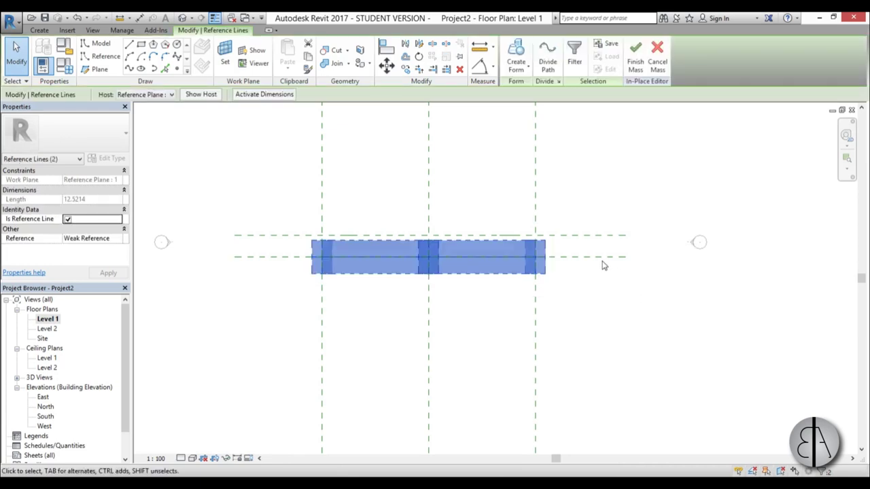
{"action": "left_click", "coordinate": [601, 263], "text": "ctrl"}
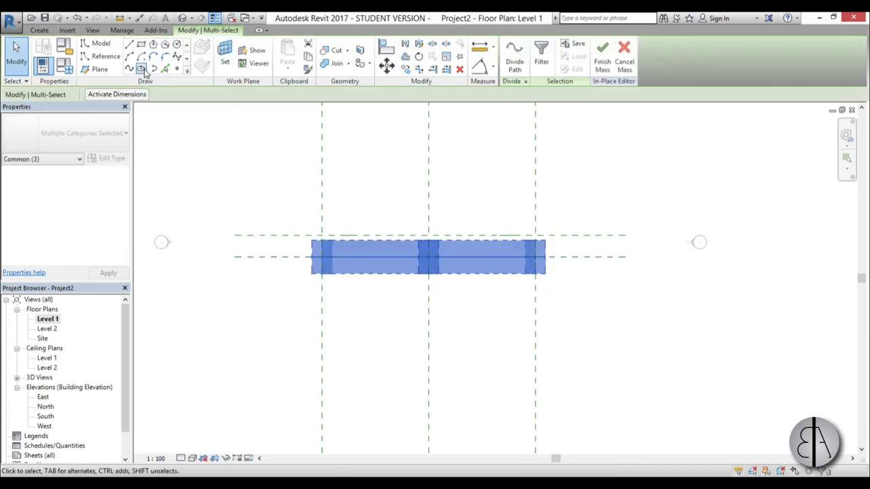
{"action": "left_click", "coordinate": [405, 70]}
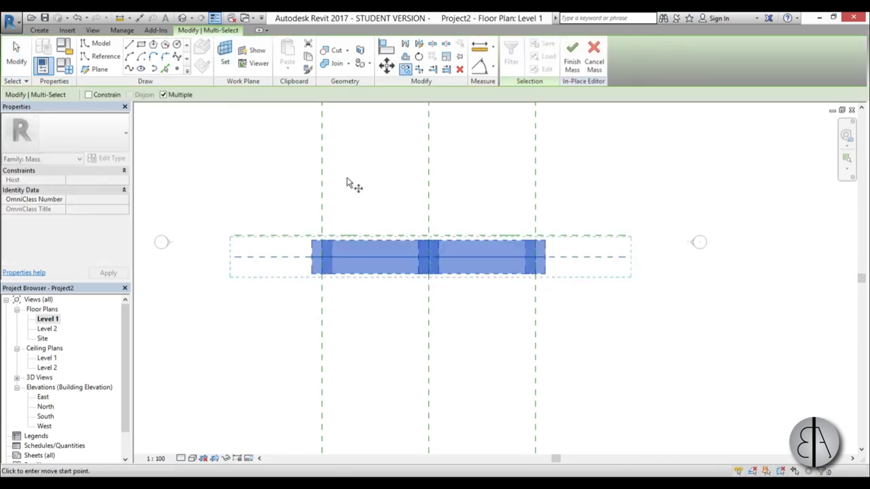
{"action": "left_click", "coordinate": [209, 268]}
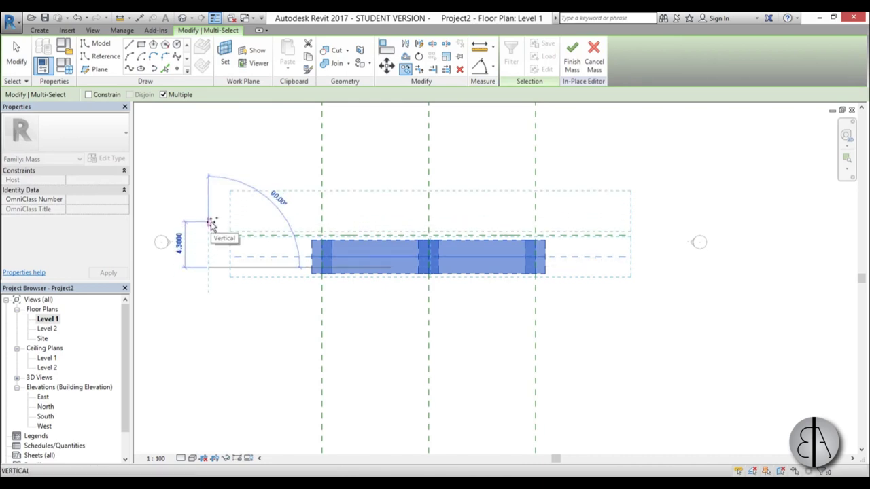
{"action": "type", "text": "4"}
{"action": "key", "text": "Return"}
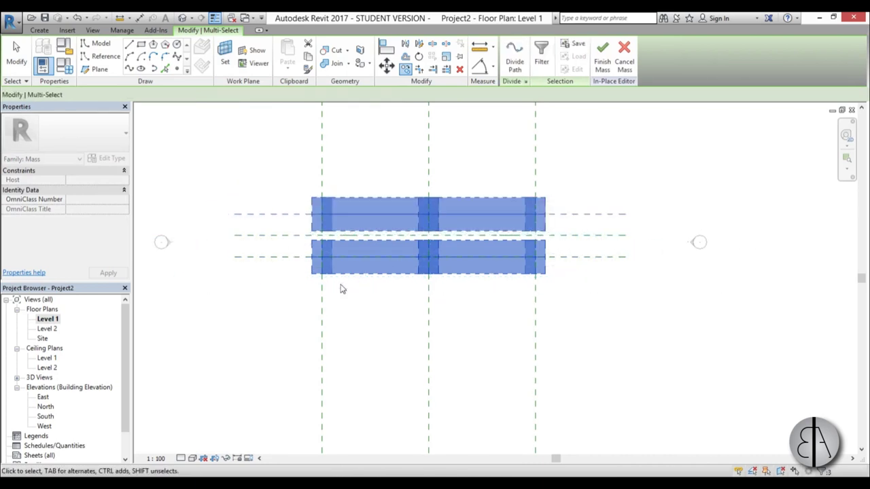
{"action": "key", "text": "Escape"}
{"action": "key", "text": "Escape"}
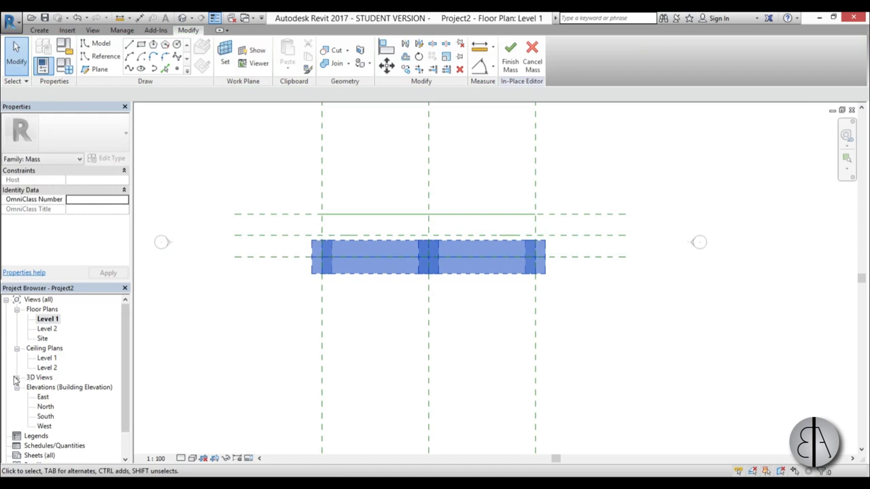
Step: In the 3D view, draw reference lines with 3D Snapping enabled
{"action": "left_click", "coordinate": [16, 378]}
{"action": "double_click", "coordinate": [43, 387]}
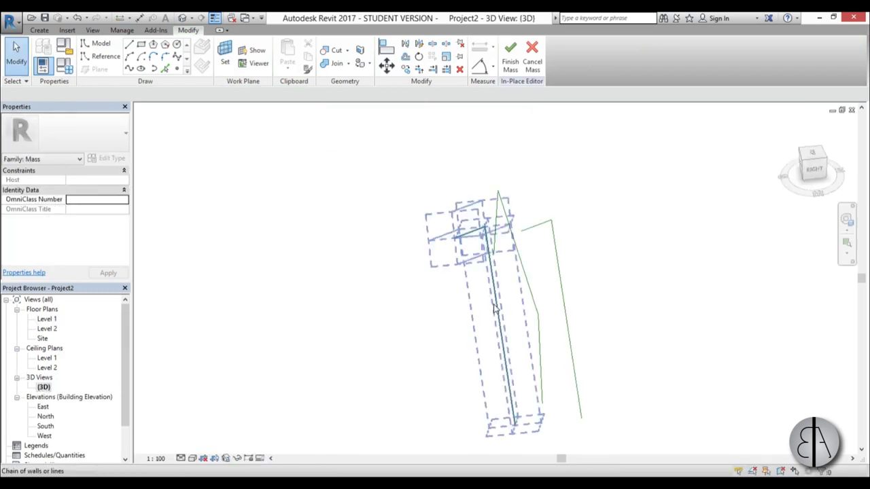
{"action": "middle_click_drag", "start_coordinate": [494, 308], "coordinate": [597, 311], "text": "shift"}
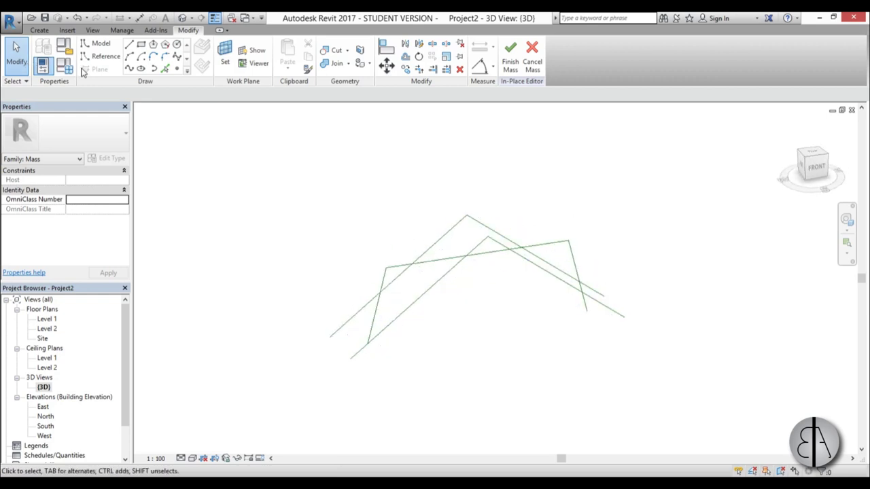
{"action": "left_click", "coordinate": [105, 57]}
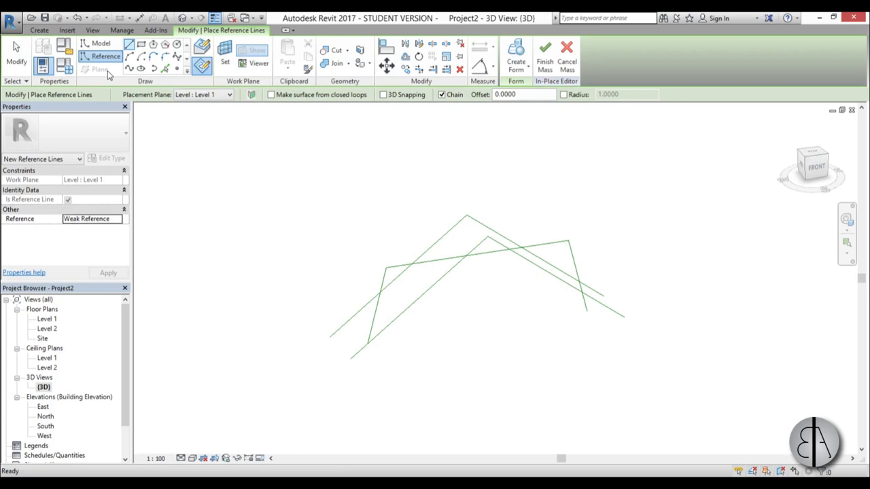
{"action": "left_click", "coordinate": [397, 96]}
{"action": "middle_click_drag", "start_coordinate": [377, 370], "coordinate": [451, 373], "text": "shift"}
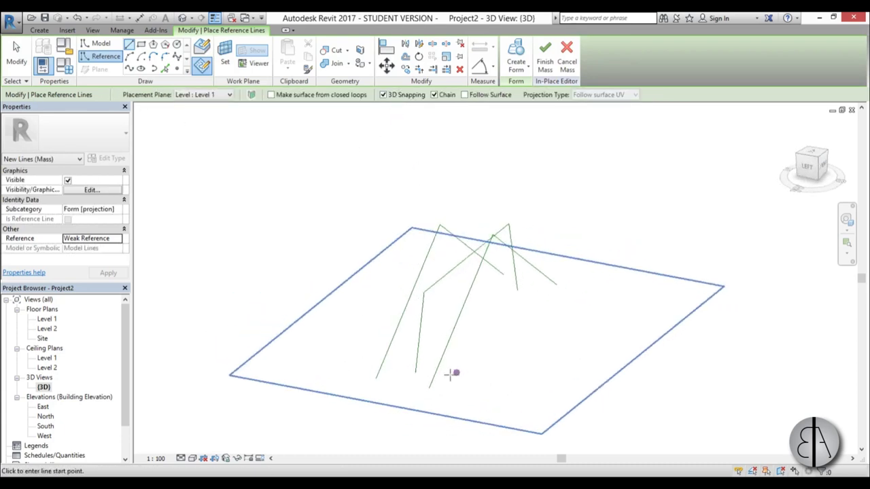
{"action": "scroll", "coordinate": [408, 376], "scroll_direction": "up", "scroll_amount": 3}
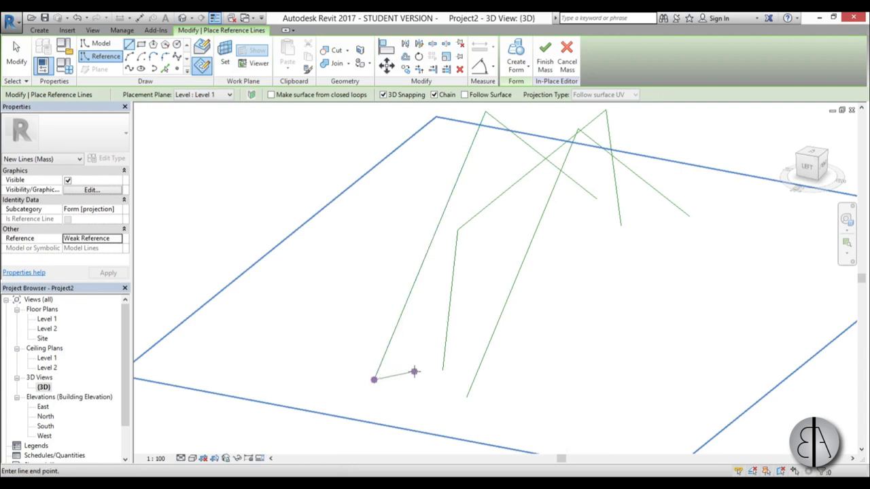
Step: Snap reference lines between the two profiles' lower endpoints
{"action": "left_click", "coordinate": [467, 397]}
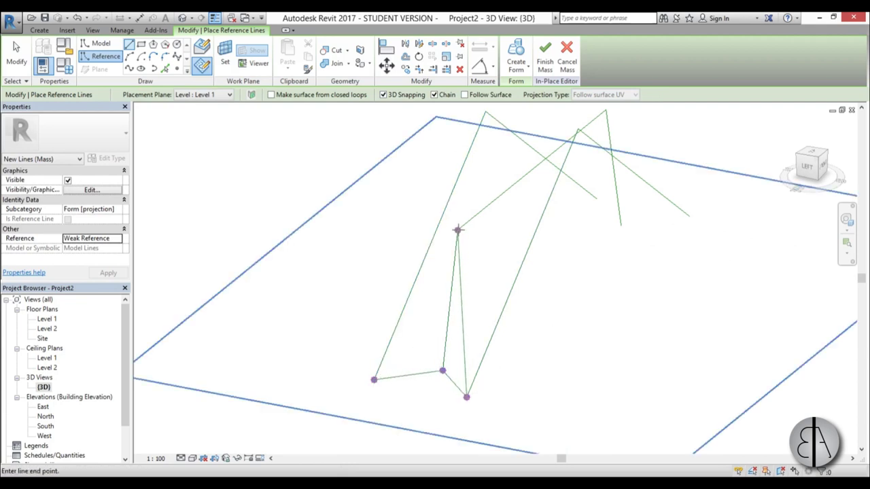
{"action": "middle_click_drag", "start_coordinate": [468, 247], "coordinate": [410, 200], "text": "shift"}
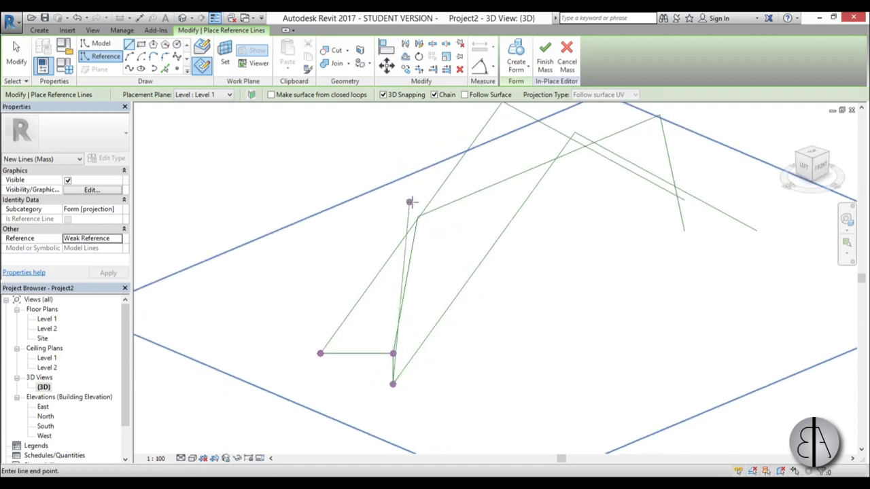
{"action": "scroll", "coordinate": [415, 218], "scroll_direction": "up", "scroll_amount": 3}
{"action": "middle_click_drag", "start_coordinate": [424, 230], "coordinate": [460, 258], "text": "shift"}
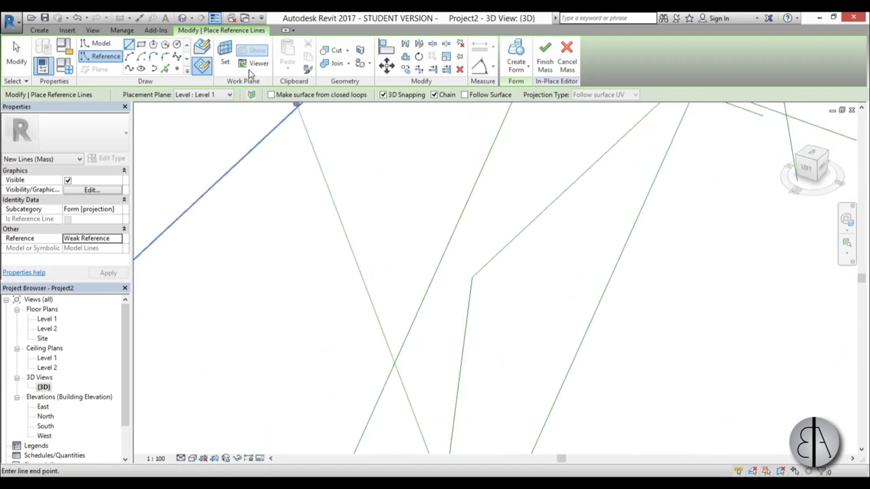
{"action": "left_click", "coordinate": [202, 49]}
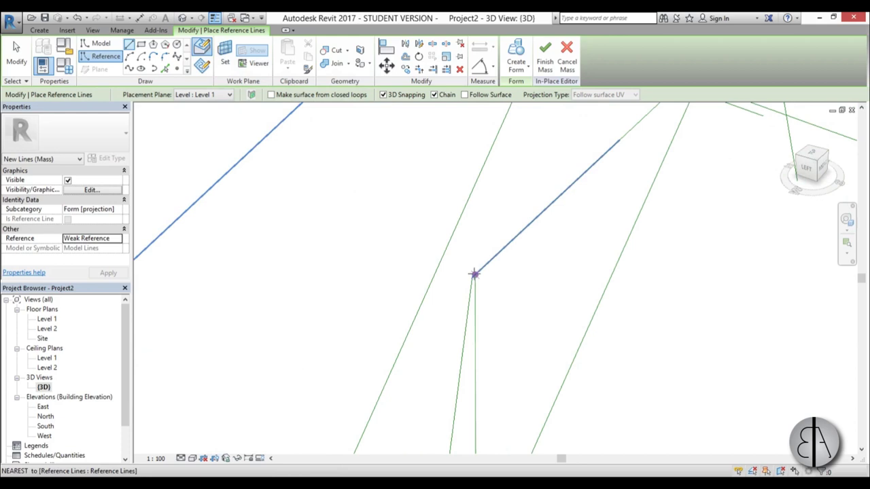
{"action": "left_click", "coordinate": [472, 278]}
{"action": "scroll", "coordinate": [490, 269], "scroll_direction": "down", "scroll_amount": 3}
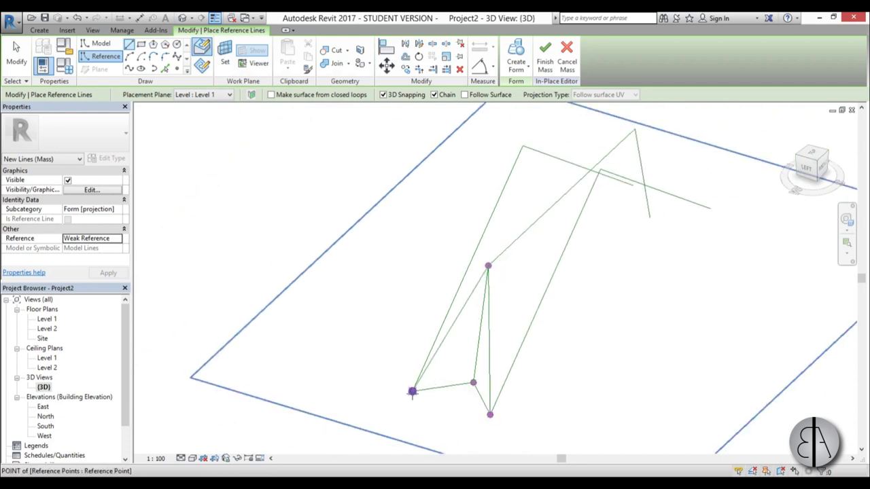
{"action": "key", "text": "Escape"}
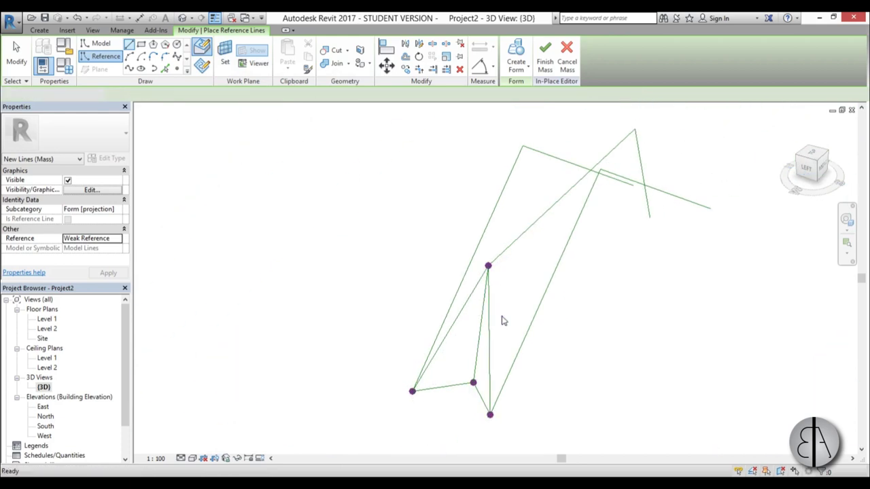
Step: Chain reference lines from a middle point to both profiles' top points, closing a triangle
{"action": "key", "text": "Escape"}
{"action": "middle_click_drag", "start_coordinate": [534, 311], "coordinate": [353, 210], "text": "shift"}
{"action": "left_click", "coordinate": [95, 59]}
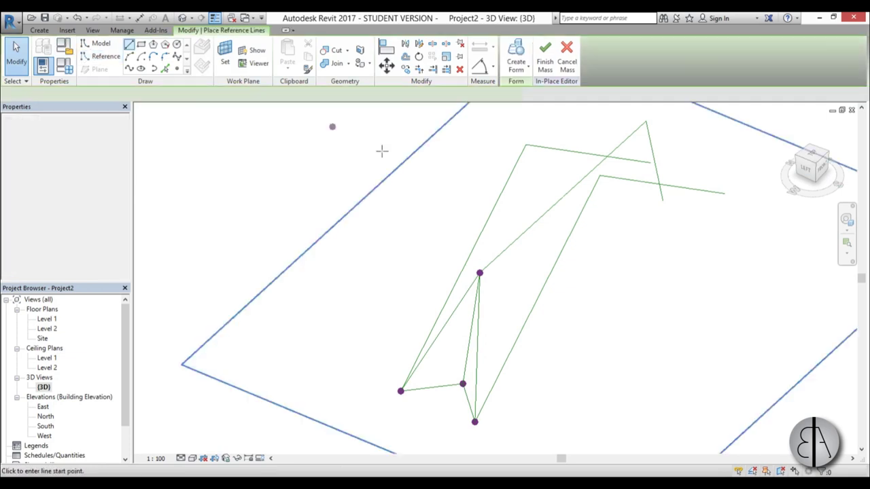
{"action": "left_click", "coordinate": [479, 273]}
{"action": "left_click", "coordinate": [526, 144]}
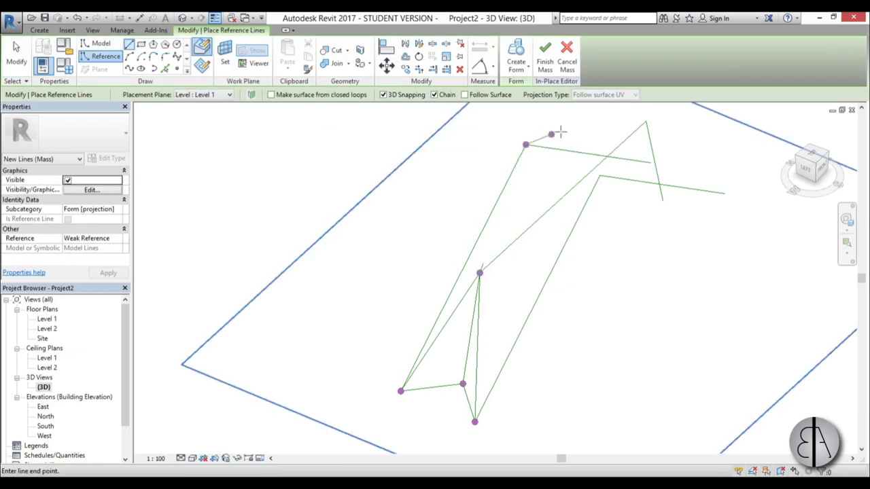
{"action": "left_click", "coordinate": [646, 122]}
{"action": "left_click", "coordinate": [599, 175]}
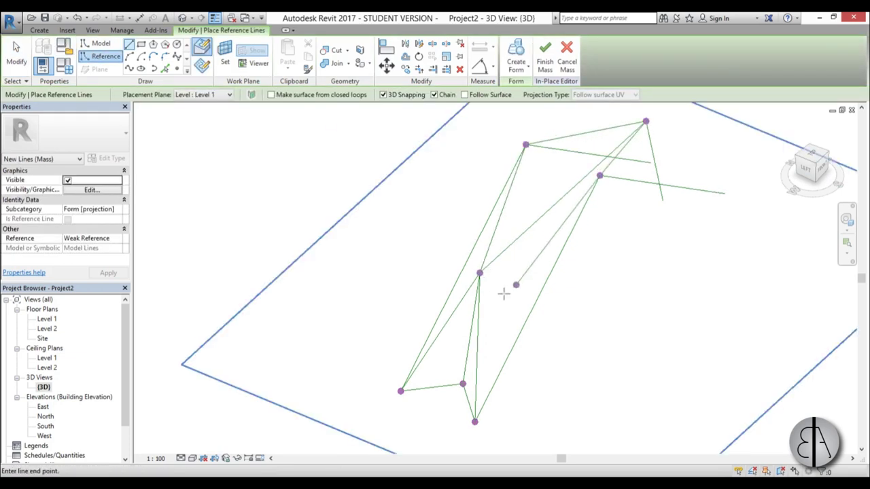
{"action": "left_click", "coordinate": [480, 273]}
{"action": "mouse_move", "coordinate": [622, 278]}
{"action": "middle_mouse_down", "text": "shift"}
{"action": "mouse_move", "coordinate": [682, 275]}
{"action": "mouse_move", "coordinate": [722, 220]}
{"action": "mouse_move", "coordinate": [684, 209]}
{"action": "mouse_move", "coordinate": [665, 237]}
{"action": "mouse_move", "coordinate": [656, 271]}
{"action": "mouse_move", "coordinate": [689, 278]}
{"action": "mouse_move", "coordinate": [666, 268]}
{"action": "mouse_move", "coordinate": [600, 285]}
{"action": "mouse_move", "coordinate": [442, 287]}
{"action": "mouse_move", "coordinate": [336, 263]}
{"action": "mouse_move", "coordinate": [380, 259]}
{"action": "mouse_move", "coordinate": [314, 172]}
{"action": "middle_mouse_up", "text": "shift"}
{"action": "key", "text": "Escape"}
{"action": "key", "text": "Escape"}
Step: Add reference lines linking the middle point to the base points below
{"action": "left_click", "coordinate": [99, 58]}
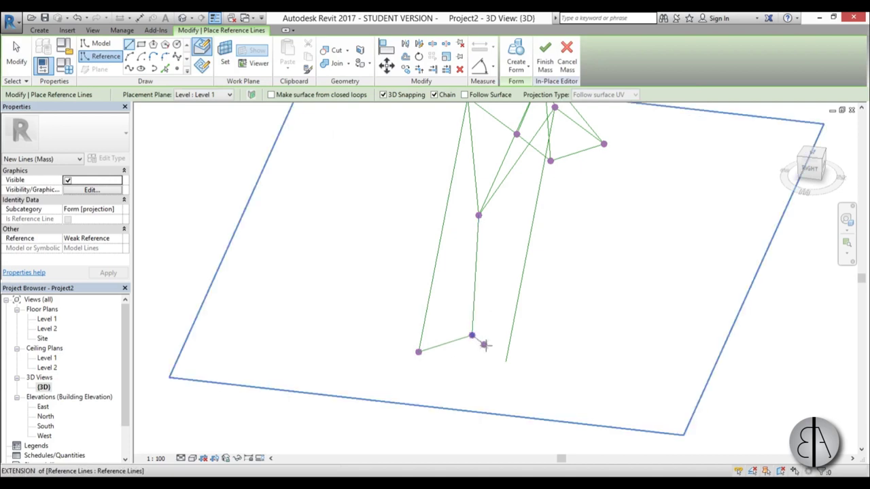
{"action": "left_click", "coordinate": [505, 363]}
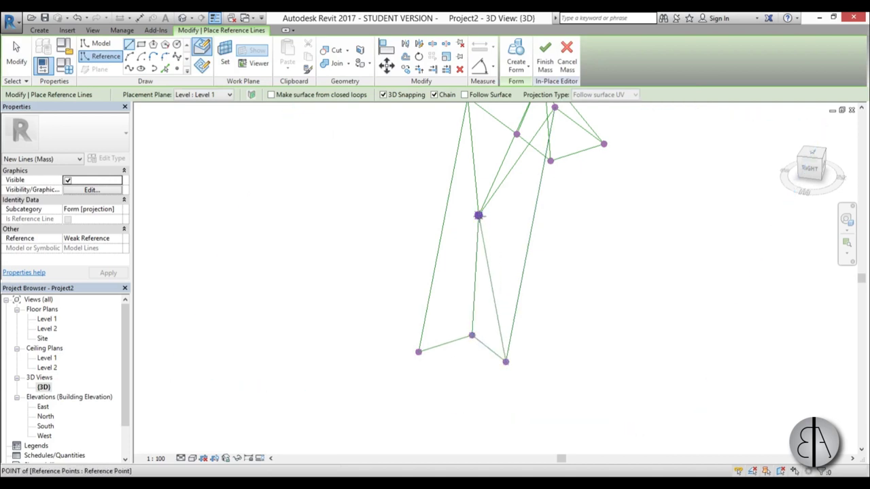
{"action": "left_click", "coordinate": [479, 215]}
{"action": "left_click", "coordinate": [418, 352]}
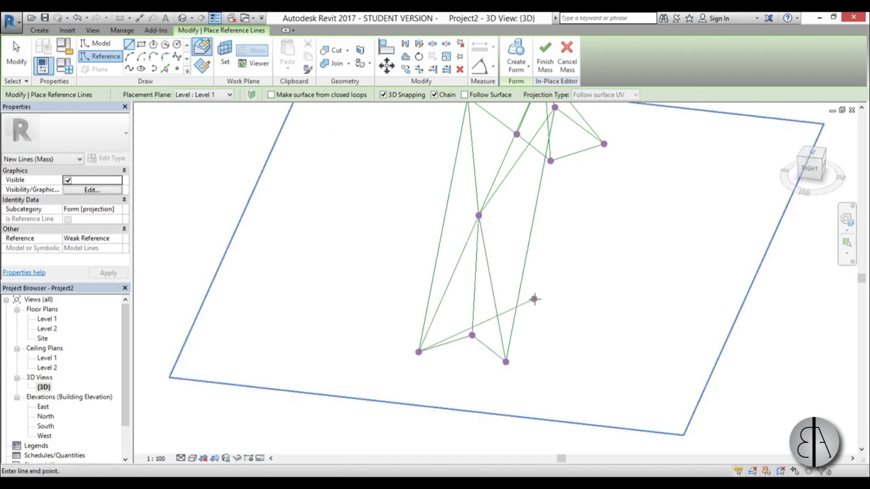
{"action": "key", "text": "Escape"}
{"action": "key", "text": "Escape"}
{"action": "middle_click_drag", "start_coordinate": [530, 297], "coordinate": [479, 299], "text": "shift"}
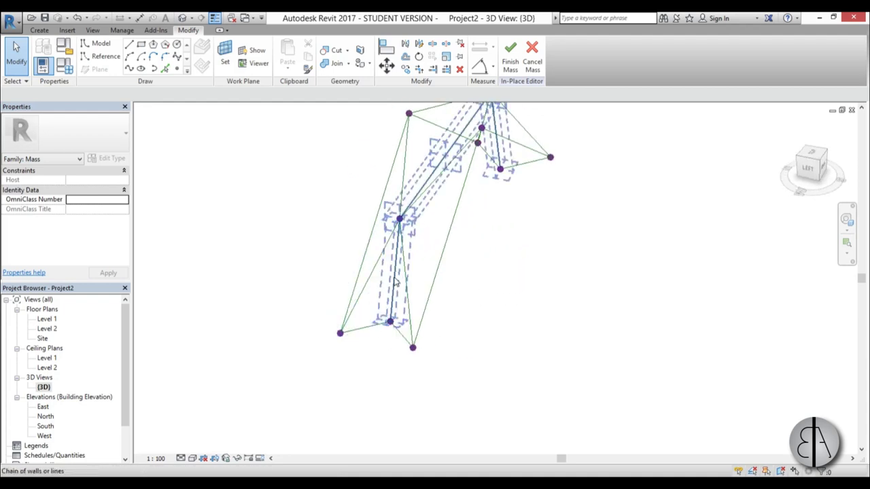
Step: Select the diagonal and two adjoining reference lines bounding one triangle of the mass sketch
{"action": "middle_click_drag", "start_coordinate": [396, 283], "coordinate": [528, 292], "text": "shift"}
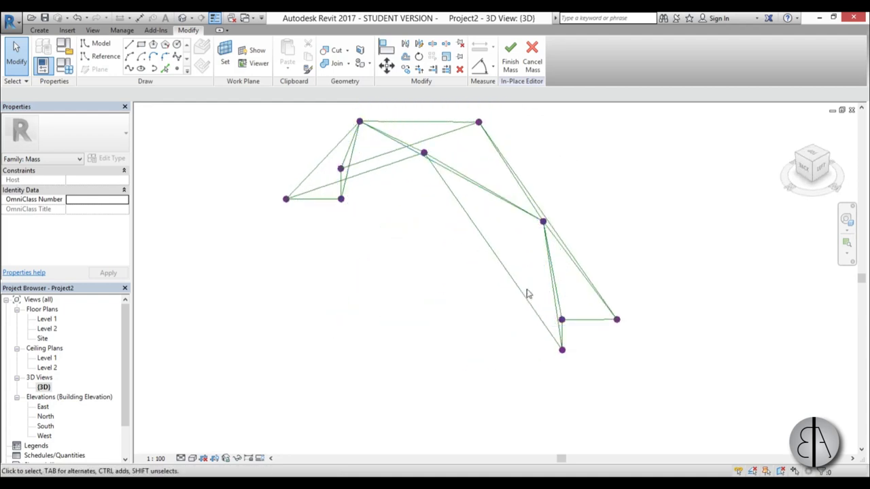
{"action": "left_click", "coordinate": [39, 31]}
{"action": "scroll", "coordinate": [614, 236], "scroll_direction": "up", "scroll_amount": 1}
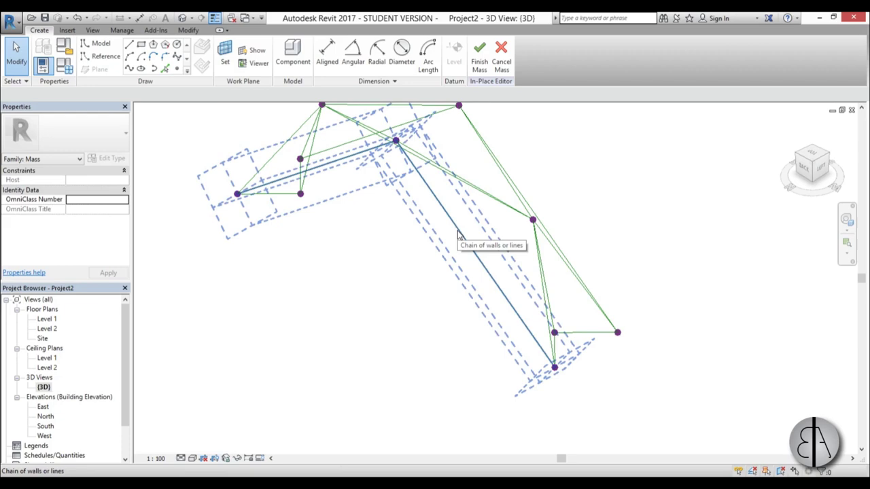
{"action": "key", "text": "Tab"}
{"action": "left_click", "coordinate": [458, 235]}
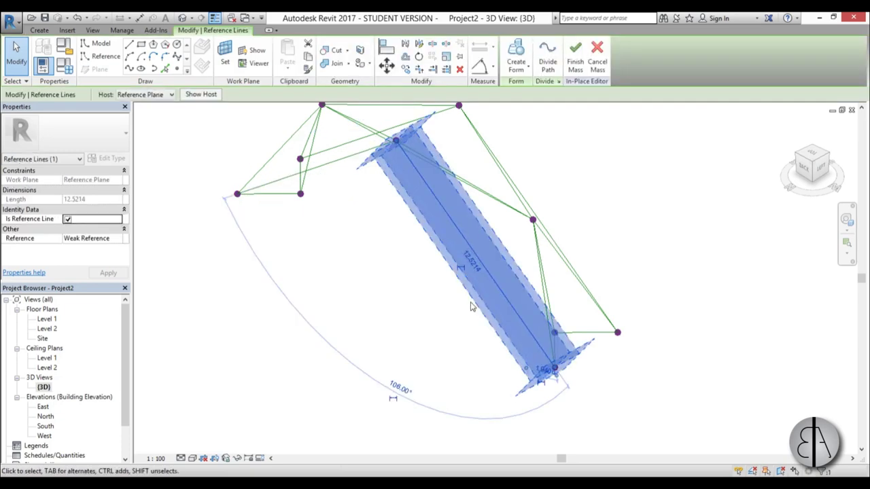
{"action": "middle_click_drag", "start_coordinate": [458, 235], "coordinate": [506, 311], "text": "shift"}
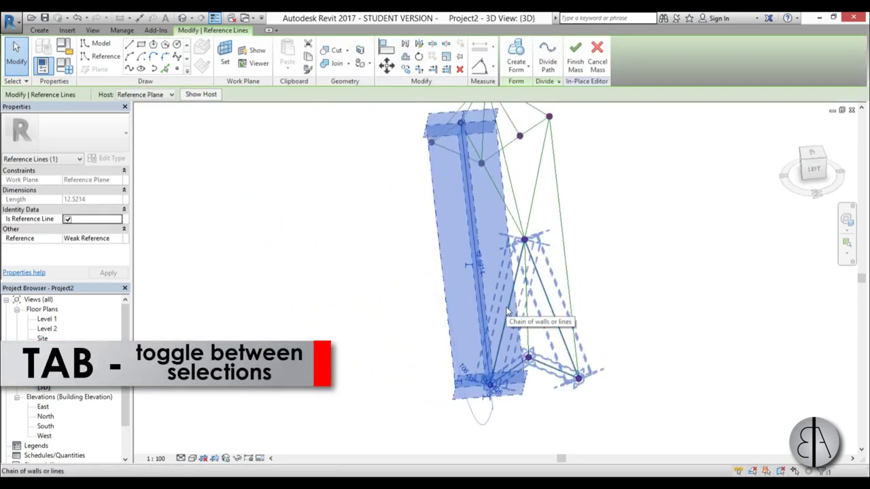
{"action": "key", "text": "Tab"}
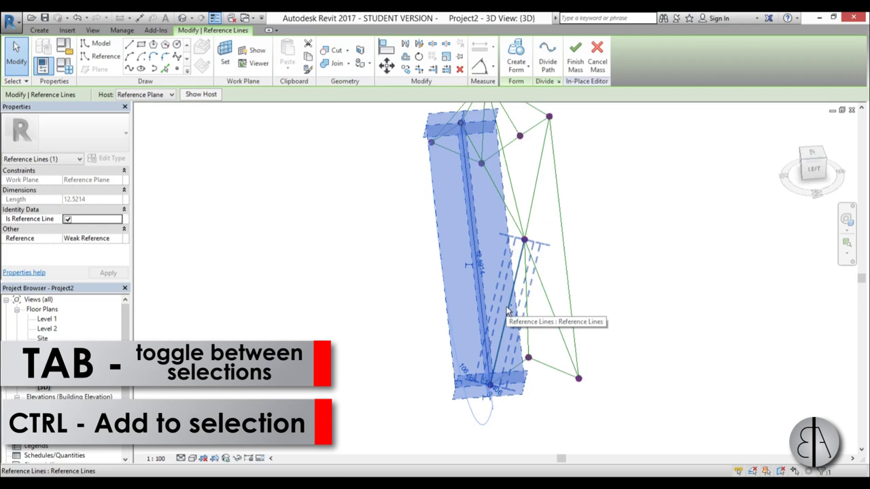
{"action": "left_click", "coordinate": [507, 311], "text": "ctrl"}
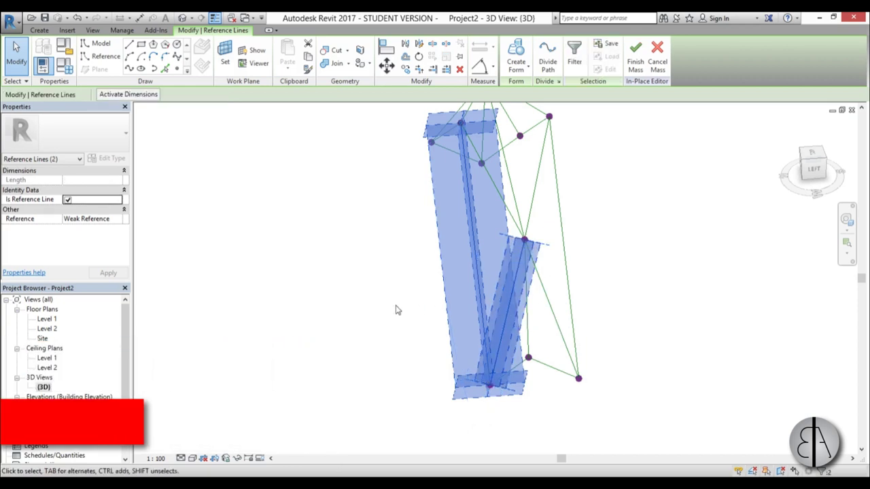
{"action": "middle_click_drag", "start_coordinate": [398, 310], "coordinate": [477, 244], "text": "shift"}
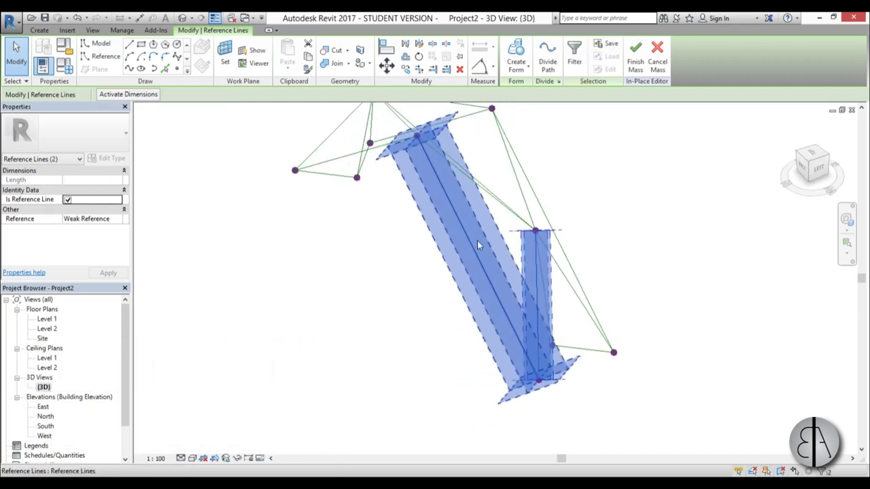
{"action": "left_click", "coordinate": [466, 178], "text": "ctrl"}
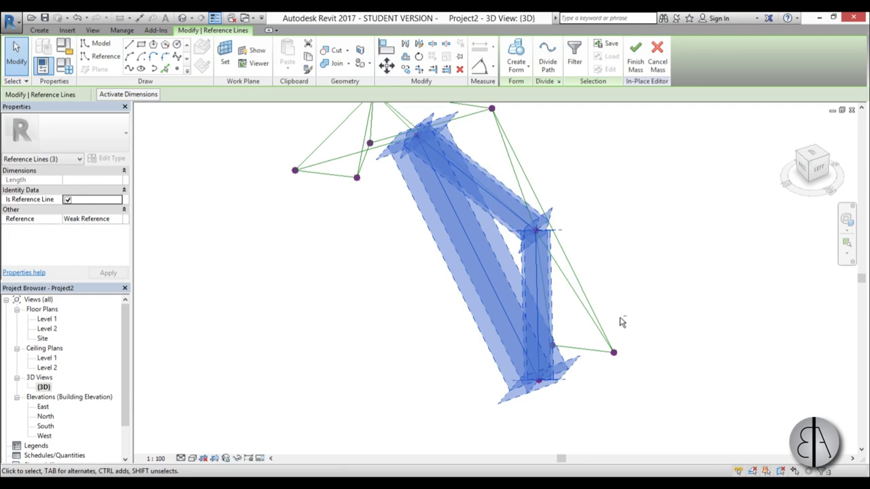
{"action": "mouse_move", "coordinate": [621, 323]}
{"action": "middle_mouse_down", "text": "shift"}
{"action": "mouse_move", "coordinate": [554, 311]}
{"action": "mouse_move", "coordinate": [550, 252]}
{"action": "mouse_move", "coordinate": [606, 270]}
{"action": "mouse_move", "coordinate": [614, 313]}
{"action": "middle_mouse_up", "text": "shift"}
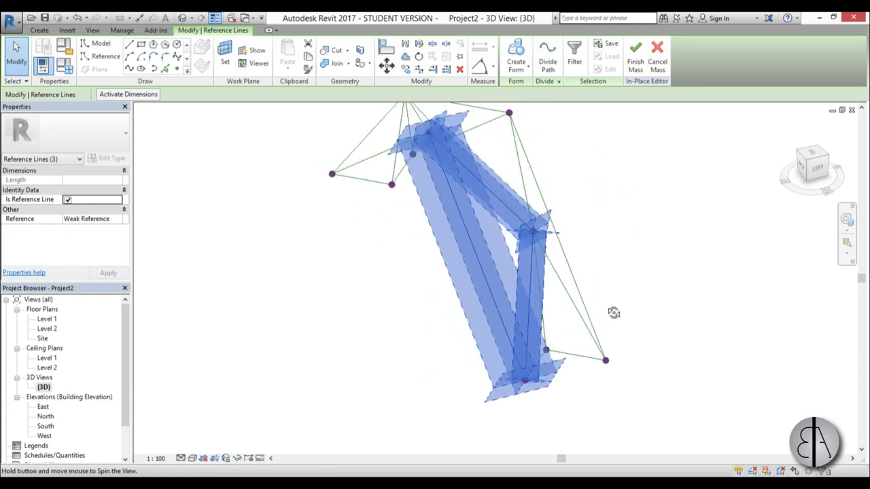
Step: Create a flat surface form from the three selected reference lines
{"action": "left_click", "coordinate": [520, 58]}
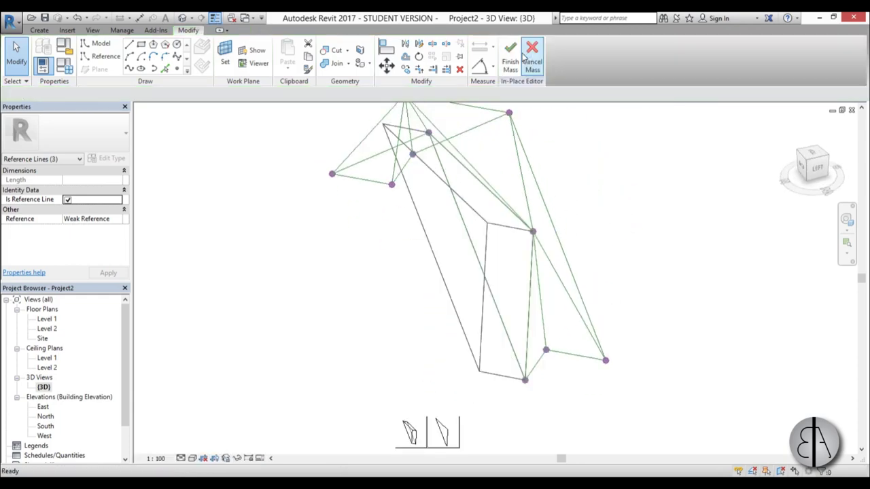
{"action": "left_click", "coordinate": [452, 436]}
{"action": "mouse_move", "coordinate": [559, 401]}
{"action": "middle_mouse_down", "text": "shift"}
{"action": "mouse_move", "coordinate": [526, 403]}
{"action": "mouse_move", "coordinate": [558, 403]}
{"action": "middle_mouse_up", "text": "shift"}
Step: Switch the 3D view's visual style to Shaded
{"action": "left_click", "coordinate": [203, 460]}
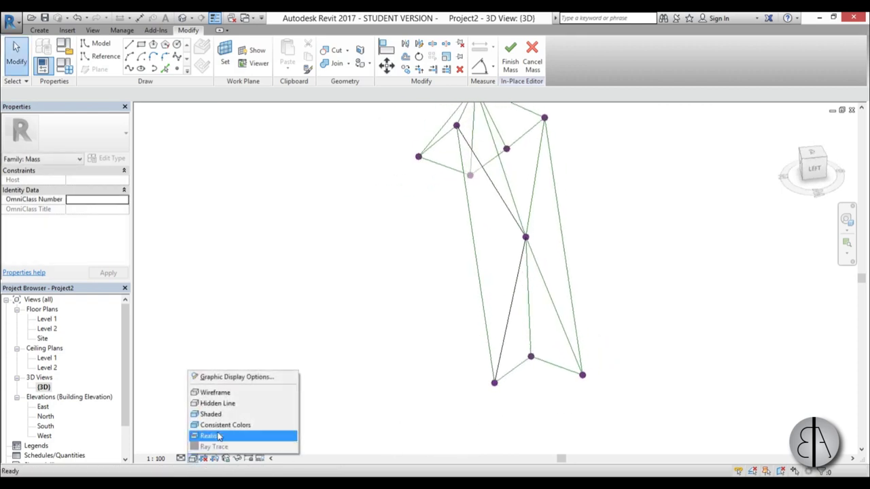
{"action": "left_click", "coordinate": [219, 436]}
{"action": "mouse_move", "coordinate": [397, 369]}
{"action": "middle_mouse_down", "text": "shift"}
{"action": "mouse_move", "coordinate": [574, 281]}
{"action": "mouse_move", "coordinate": [455, 336]}
{"action": "mouse_move", "coordinate": [333, 365]}
{"action": "mouse_move", "coordinate": [493, 381]}
{"action": "mouse_move", "coordinate": [458, 378]}
{"action": "middle_mouse_up", "text": "shift"}
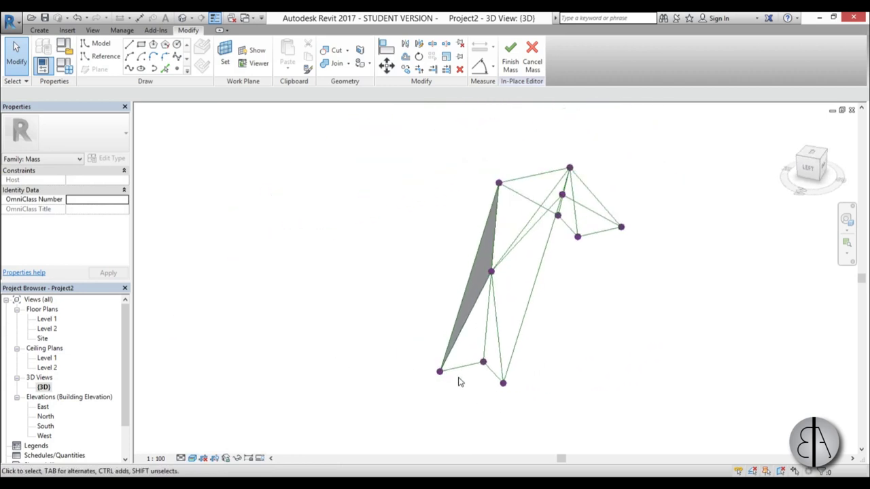
{"action": "scroll", "coordinate": [476, 382], "scroll_direction": "up", "scroll_amount": 2}
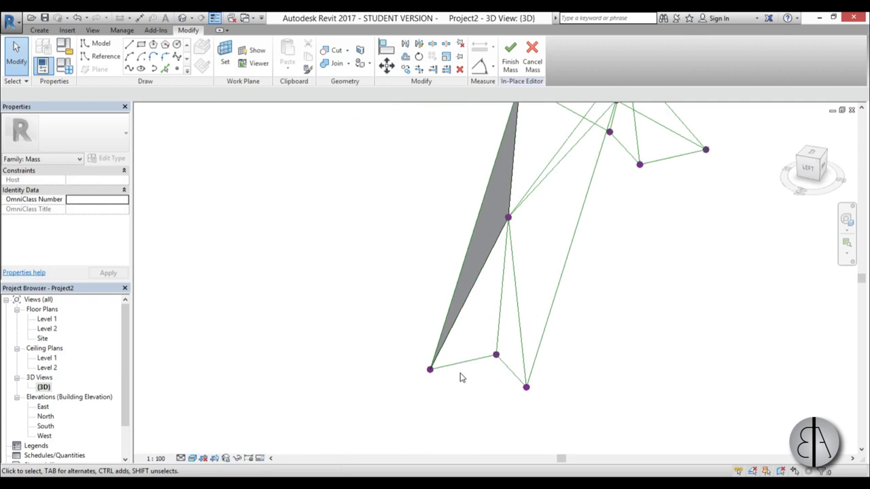
Step: Make a surface from the three reference lines of the next triangle
{"action": "middle_click_drag", "start_coordinate": [460, 378], "coordinate": [503, 291], "text": "shift"}
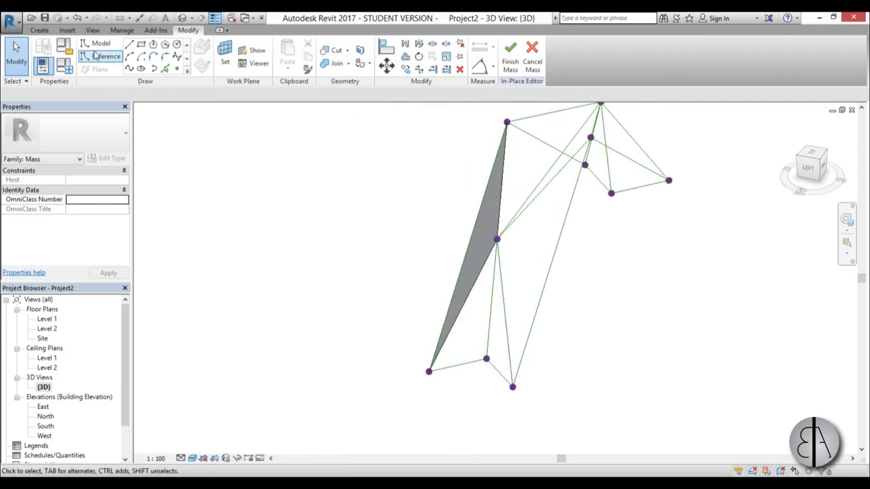
{"action": "left_click", "coordinate": [486, 325]}
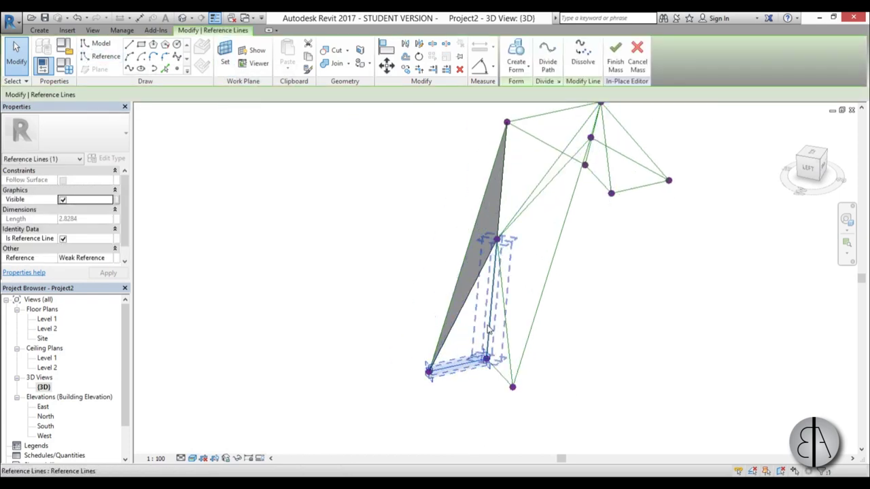
{"action": "left_click", "coordinate": [457, 366], "text": "ctrl"}
{"action": "left_click", "coordinate": [463, 305], "text": "ctrl"}
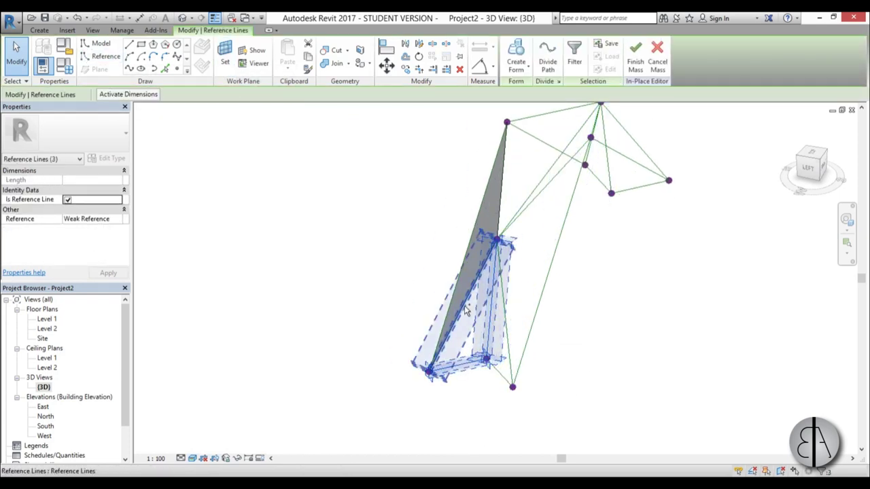
{"action": "left_click", "coordinate": [517, 61]}
{"action": "left_click", "coordinate": [479, 408]}
Step: Create another triangular surface from the adjacent triangle's three reference lines
{"action": "middle_click_drag", "start_coordinate": [500, 400], "coordinate": [521, 408], "text": "shift"}
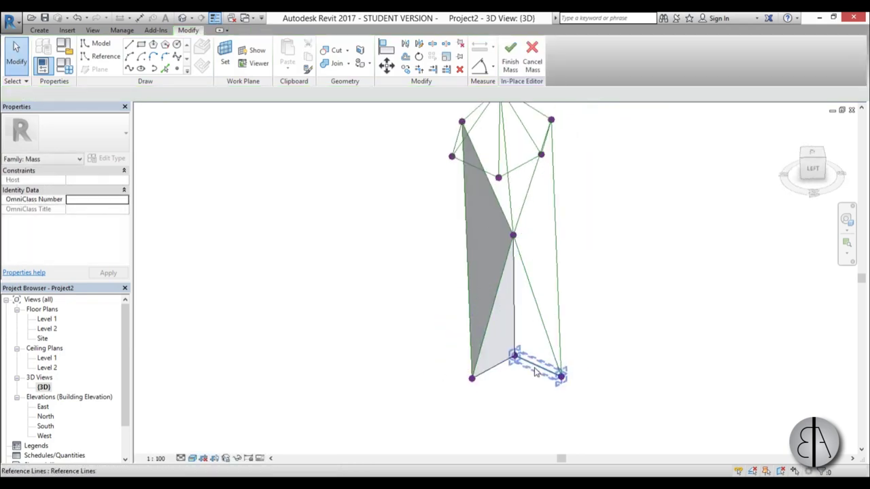
{"action": "left_click", "coordinate": [545, 329]}
{"action": "left_click", "coordinate": [544, 326], "text": "ctrl"}
{"action": "left_click", "coordinate": [518, 330], "text": "ctrl"}
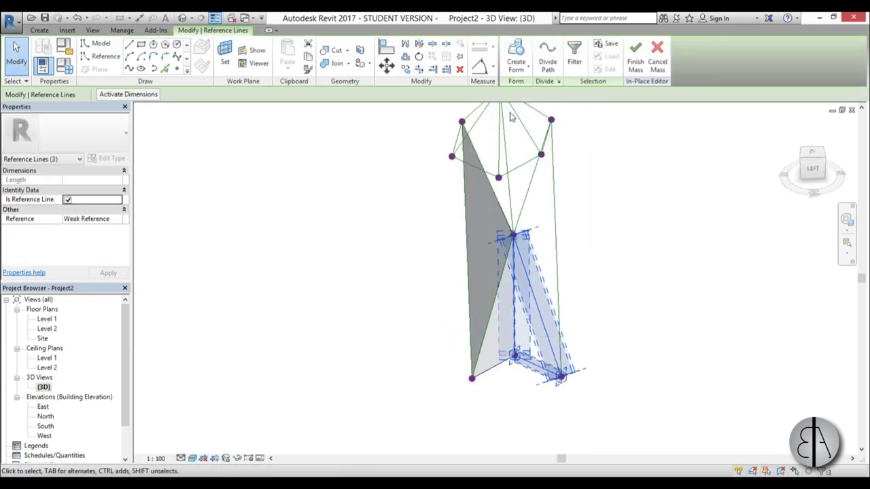
{"action": "left_click", "coordinate": [512, 53]}
{"action": "left_click", "coordinate": [527, 416]}
Step: Surface the right-side triangle from its long and diagonal reference lines, after clearing a wrong pick
{"action": "middle_click_drag", "start_coordinate": [527, 417], "coordinate": [589, 421], "text": "shift"}
{"action": "left_click", "coordinate": [544, 285]}
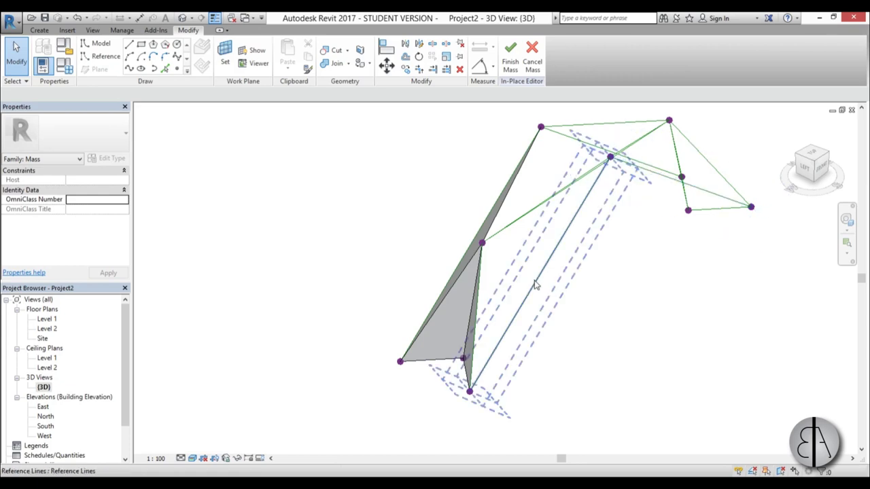
{"action": "middle_click_drag", "start_coordinate": [544, 286], "coordinate": [532, 202], "text": "shift"}
{"action": "left_click", "coordinate": [504, 329], "text": "ctrl"}
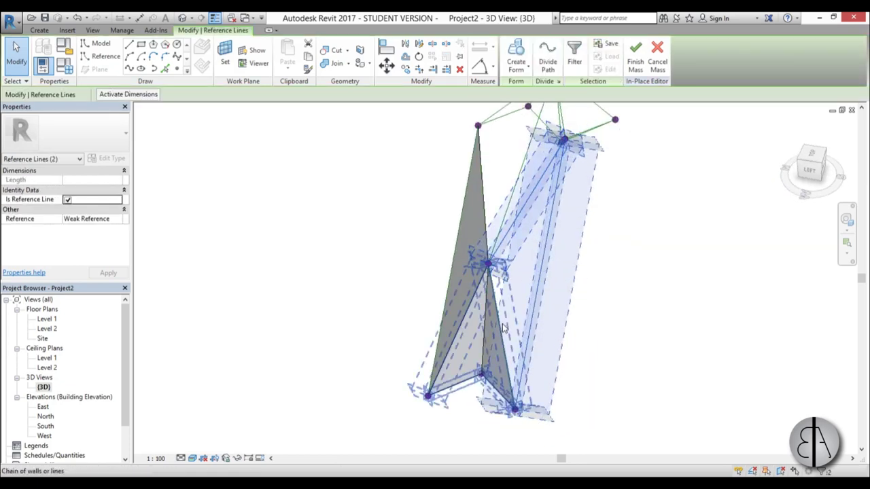
{"action": "key", "text": "Escape"}
{"action": "middle_click_drag", "start_coordinate": [646, 346], "coordinate": [496, 331], "text": "shift"}
{"action": "left_click", "coordinate": [469, 299]}
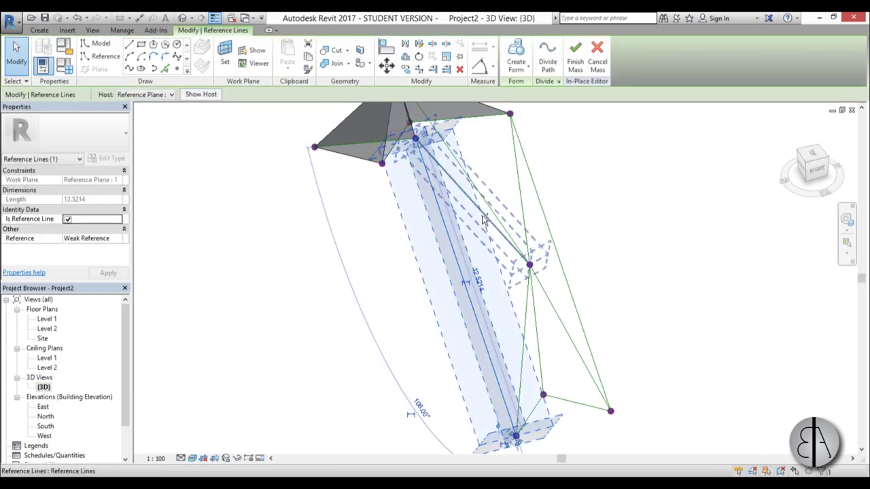
{"action": "left_click", "coordinate": [484, 219], "text": "ctrl"}
{"action": "left_click", "coordinate": [516, 61]}
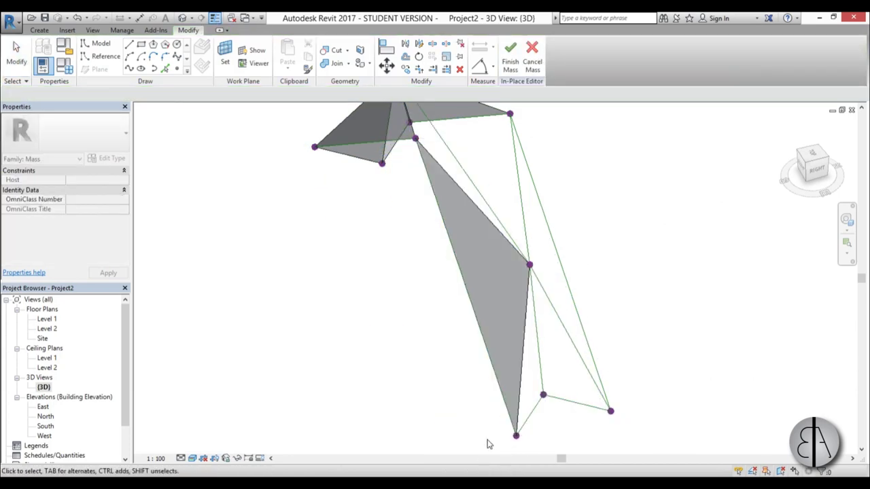
Step: Create two lower triangular surfaces from pairs of short bottom and vertical reference lines
{"action": "left_click", "coordinate": [530, 416]}
{"action": "left_click", "coordinate": [576, 402], "text": "ctrl"}
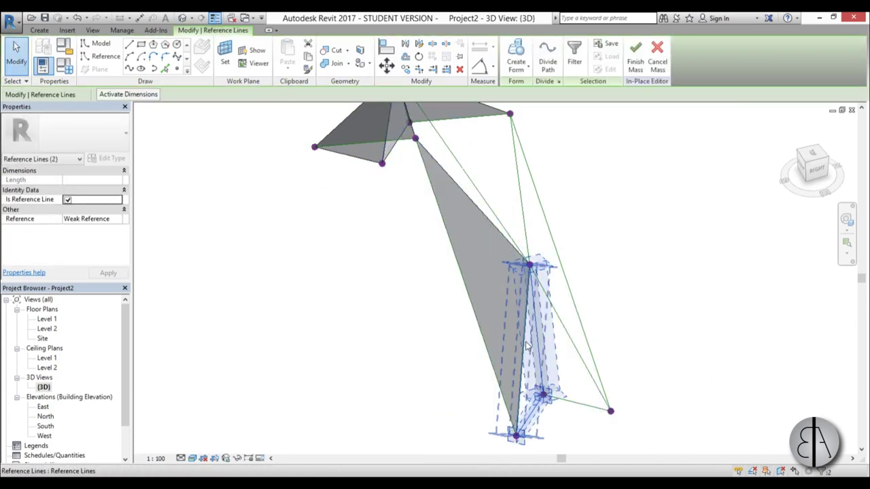
{"action": "left_click", "coordinate": [516, 61]}
{"action": "middle_click_drag", "start_coordinate": [598, 414], "coordinate": [489, 381]}
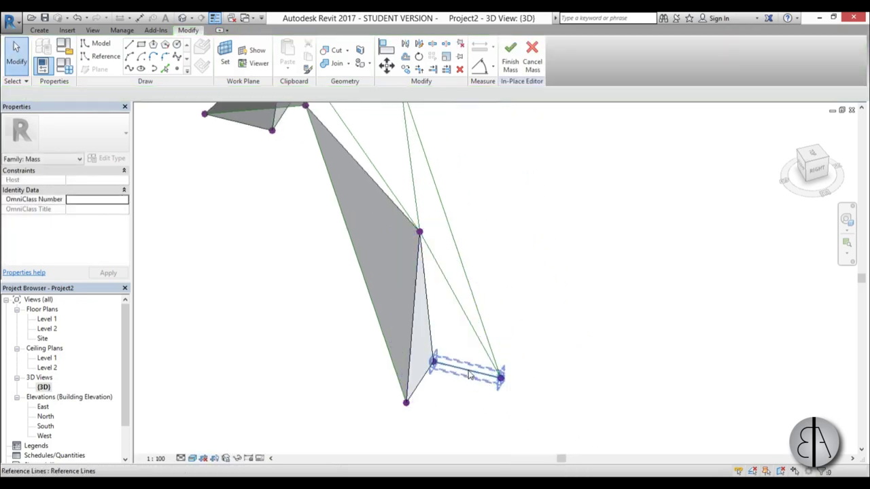
{"action": "left_click", "coordinate": [470, 372]}
{"action": "left_click", "coordinate": [433, 326], "text": "ctrl"}
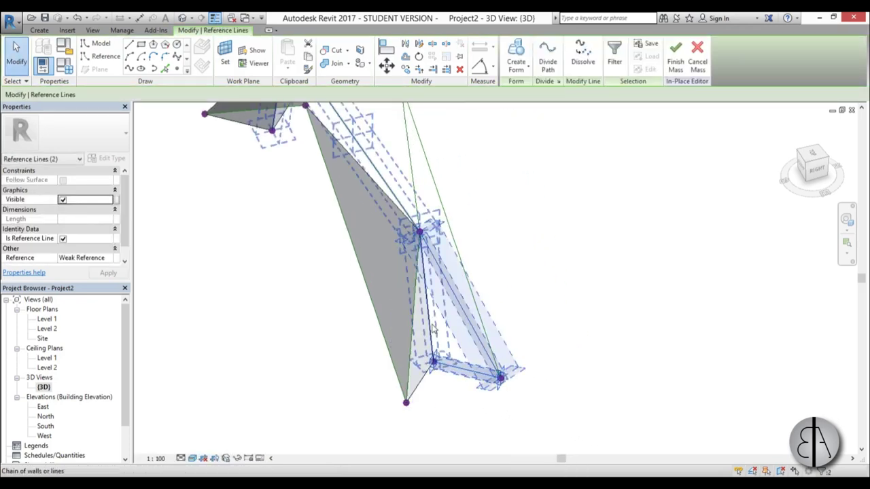
{"action": "left_click", "coordinate": [516, 61]}
Step: Surface an upper triangle from its long reference line and a second line
{"action": "middle_click_drag", "start_coordinate": [525, 398], "coordinate": [524, 306], "text": "shift"}
{"action": "left_click", "coordinate": [567, 301]}
{"action": "left_click", "coordinate": [544, 229], "text": "ctrl"}
{"action": "left_click", "coordinate": [516, 61]}
{"action": "left_click", "coordinate": [561, 461]}
Step: Select the connected chain of reference lines around the next upper triangle
{"action": "middle_click_drag", "start_coordinate": [562, 461], "coordinate": [576, 289], "text": "shift"}
{"action": "key", "text": "Tab"}
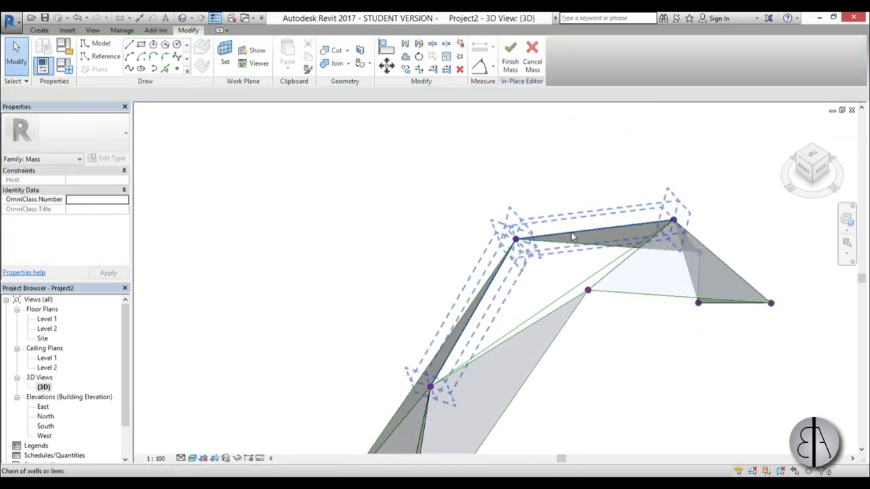
{"action": "left_click", "coordinate": [576, 288]}
{"action": "left_click", "coordinate": [576, 289], "text": "ctrl"}
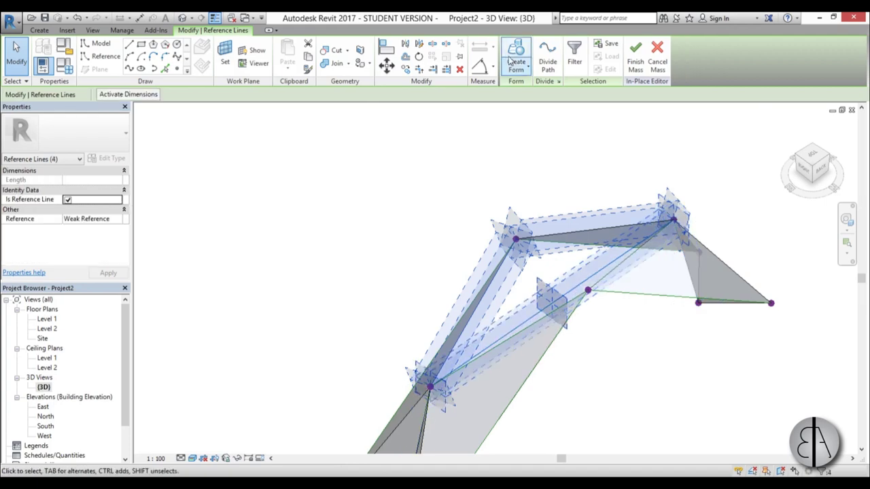
Step: Create surfaces from the selected chain and the remaining three-line chain
{"action": "left_click", "coordinate": [516, 61]}
{"action": "middle_click_drag", "start_coordinate": [611, 339], "coordinate": [781, 380], "text": "shift"}
{"action": "key", "text": "Tab"}
{"action": "left_click", "coordinate": [417, 350]}
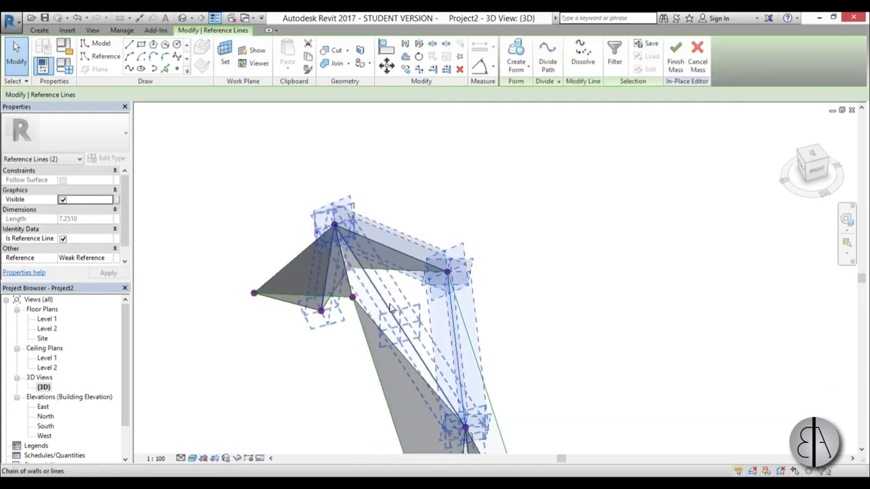
{"action": "left_click", "coordinate": [516, 61]}
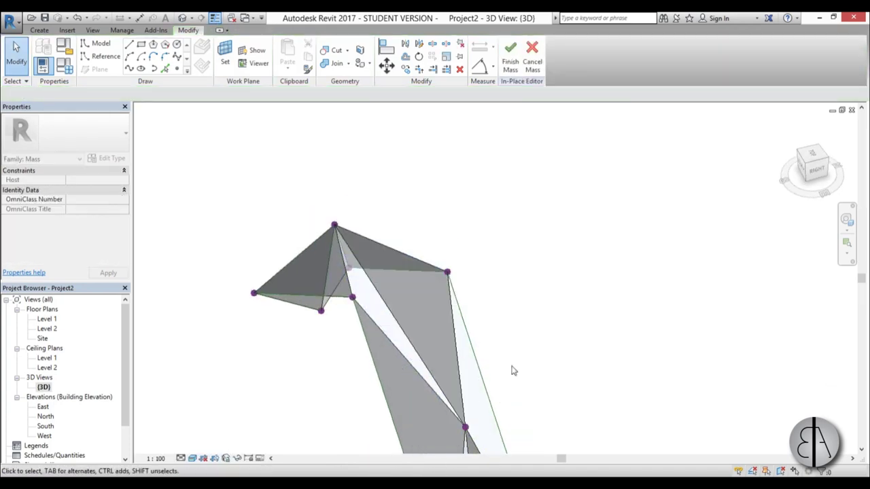
Step: Finish the in-place mass and view the whole folded form
{"action": "middle_click_drag", "start_coordinate": [513, 369], "coordinate": [635, 297], "text": "shift"}
{"action": "middle_click_drag", "start_coordinate": [531, 344], "coordinate": [422, 361], "text": "shift"}
{"action": "left_click", "coordinate": [514, 67]}
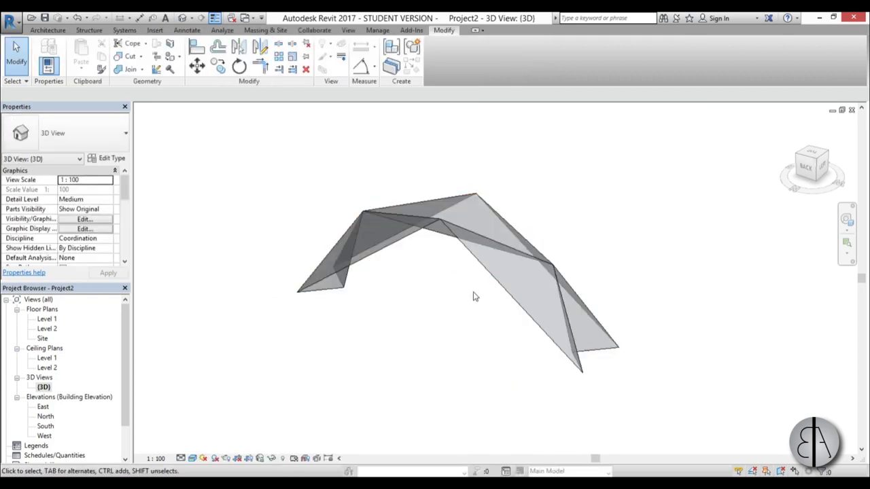
{"action": "middle_click_drag", "start_coordinate": [472, 295], "coordinate": [462, 325], "text": "shift"}
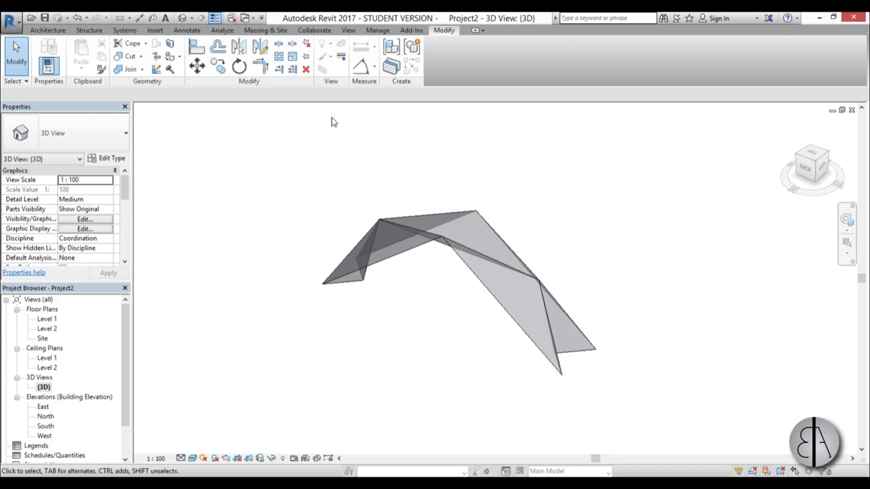
Step: Start Roof by Face with the Generic - 125mm roof type
{"action": "left_click", "coordinate": [49, 31]}
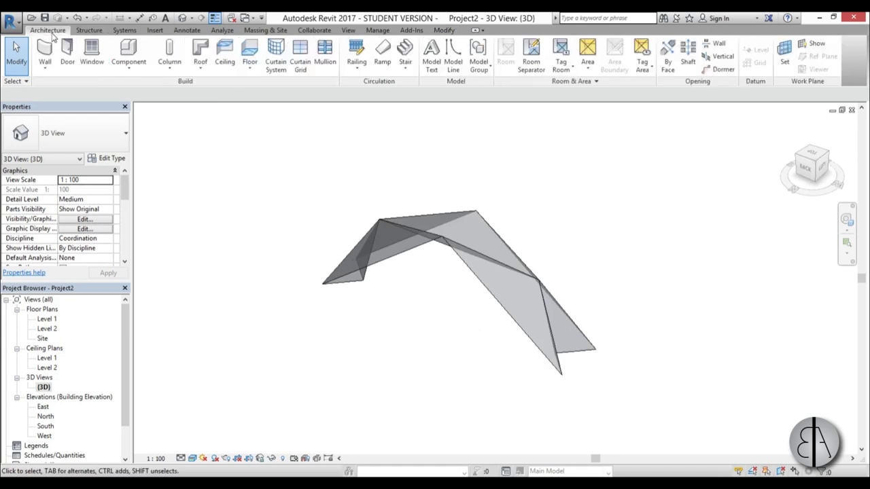
{"action": "left_click", "coordinate": [255, 30]}
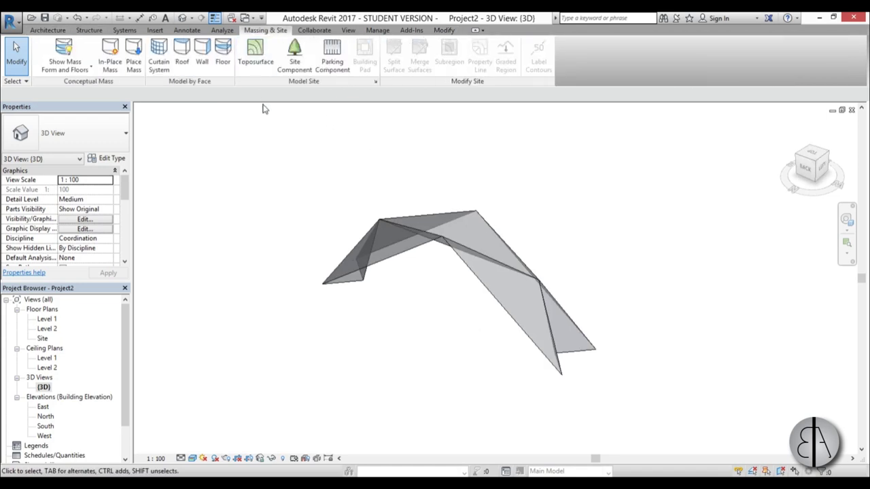
{"action": "left_click", "coordinate": [182, 58]}
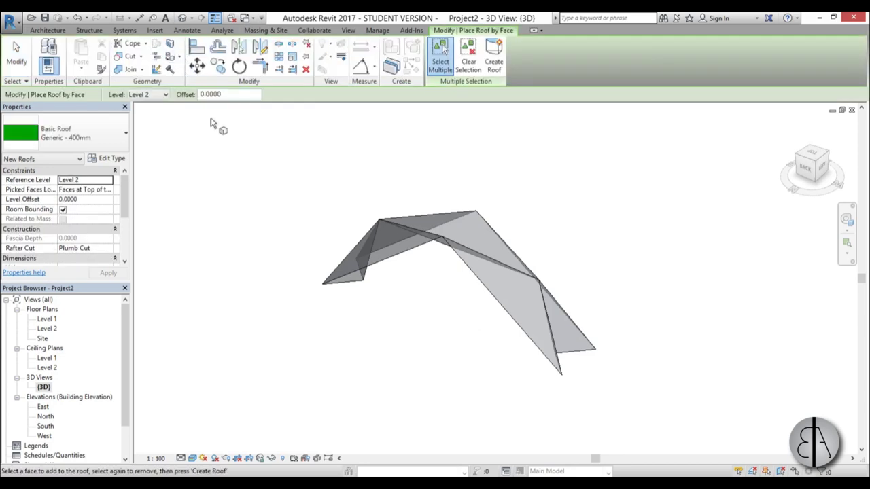
{"action": "left_click", "coordinate": [96, 129]}
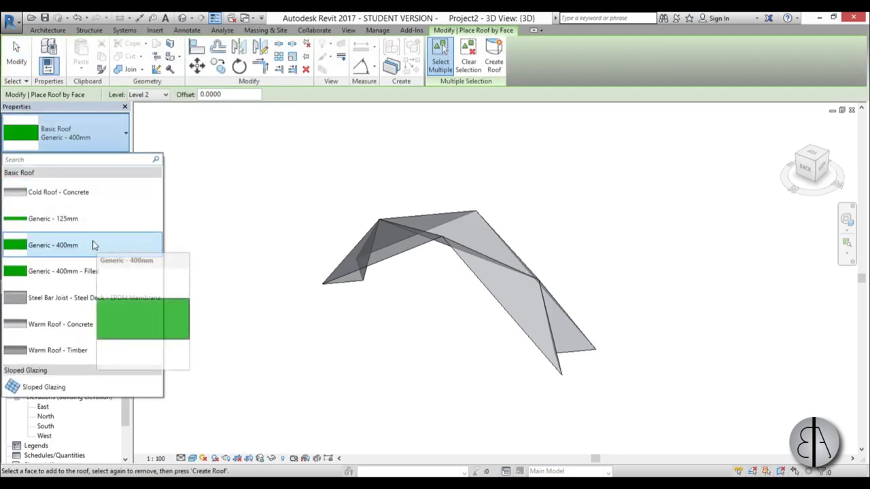
{"action": "left_click", "coordinate": [87, 219]}
Step: Pick four mass faces and create a roof on them
{"action": "middle_click_drag", "start_coordinate": [387, 346], "coordinate": [758, 331], "text": "shift"}
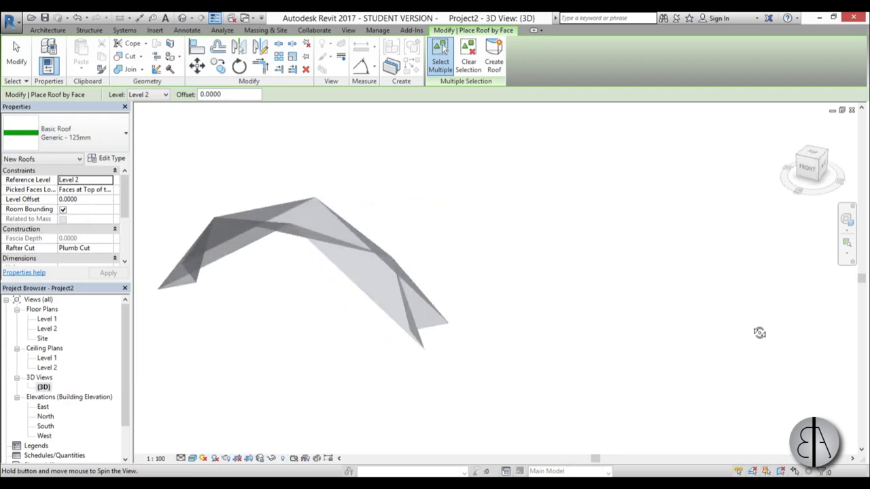
{"action": "left_click", "coordinate": [386, 301]}
{"action": "middle_click_drag", "start_coordinate": [494, 358], "coordinate": [353, 350], "text": "shift"}
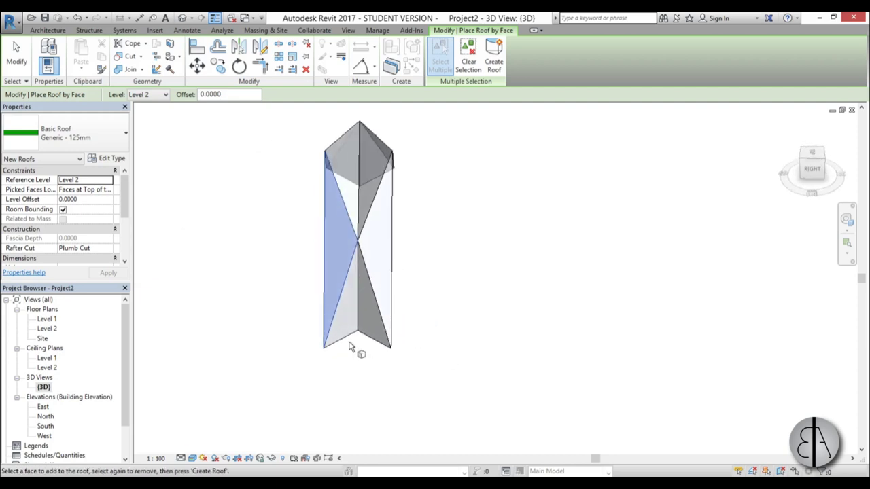
{"action": "left_click", "coordinate": [375, 341]}
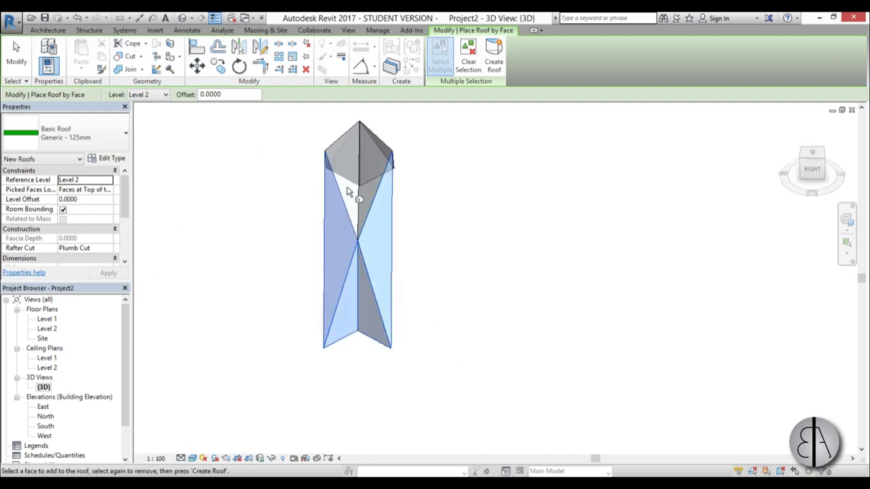
{"action": "left_click", "coordinate": [348, 151]}
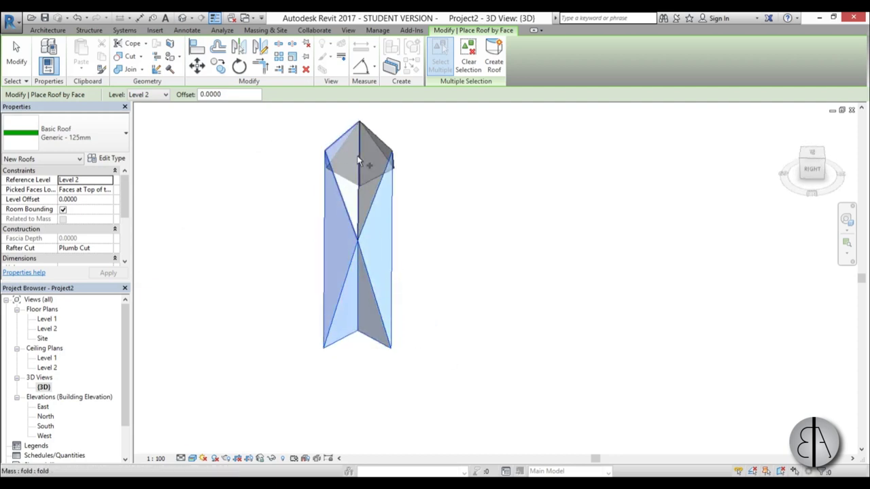
{"action": "middle_click_drag", "start_coordinate": [379, 155], "coordinate": [234, 263], "text": "shift"}
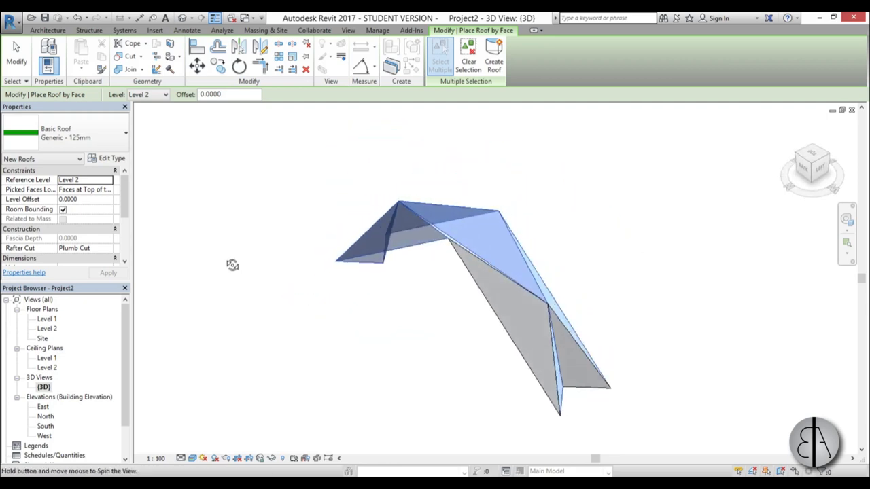
{"action": "middle_click_drag", "start_coordinate": [421, 356], "coordinate": [478, 414], "text": "shift"}
{"action": "left_click", "coordinate": [469, 400]}
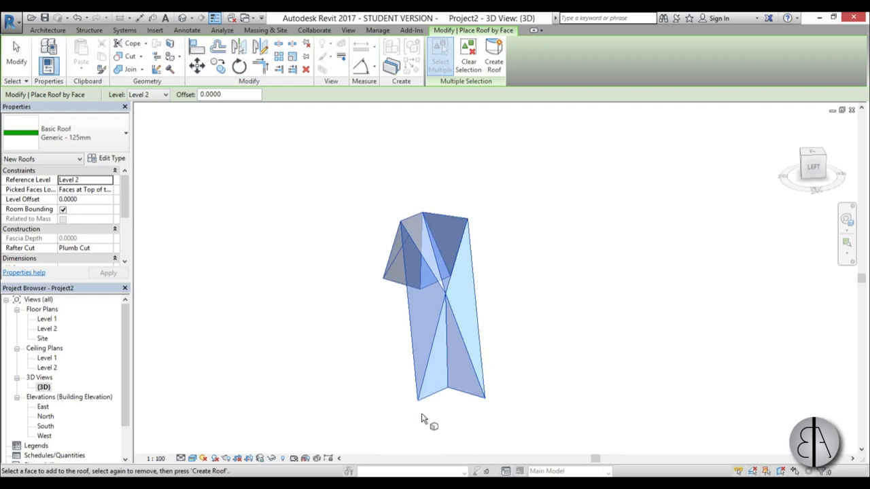
{"action": "left_click", "coordinate": [490, 42]}
Step: Roof the left mass face and its adjacent face, after clearing a mistaken pick
{"action": "middle_click_drag", "start_coordinate": [546, 297], "coordinate": [407, 353], "text": "shift"}
{"action": "left_click", "coordinate": [440, 328]}
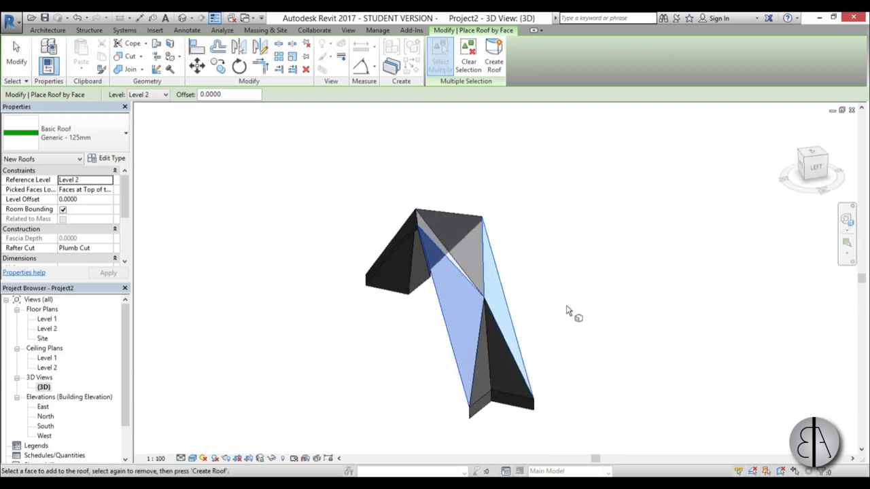
{"action": "middle_click_drag", "start_coordinate": [517, 310], "coordinate": [474, 342], "text": "shift"}
{"action": "left_click", "coordinate": [441, 61]}
{"action": "middle_click_drag", "start_coordinate": [407, 380], "coordinate": [379, 303], "text": "shift"}
{"action": "left_click", "coordinate": [375, 281]}
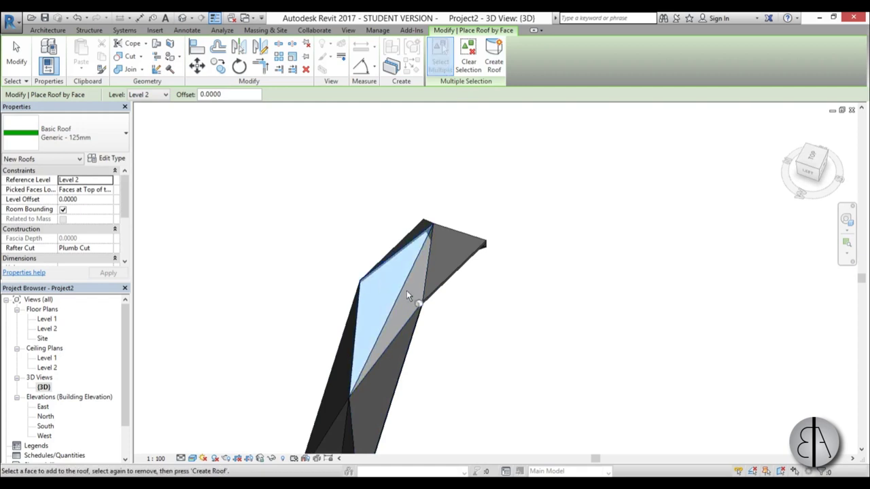
{"action": "left_click", "coordinate": [420, 312]}
{"action": "left_click", "coordinate": [494, 61]}
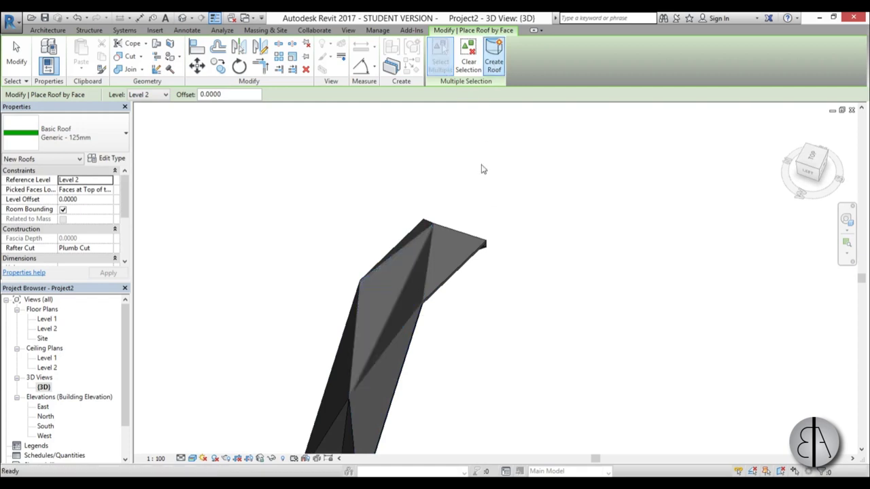
{"action": "middle_click_drag", "start_coordinate": [482, 170], "coordinate": [294, 339], "text": "shift"}
{"action": "key", "text": "Escape"}
{"action": "middle_click_drag", "start_coordinate": [353, 317], "coordinate": [350, 342], "text": "shift"}
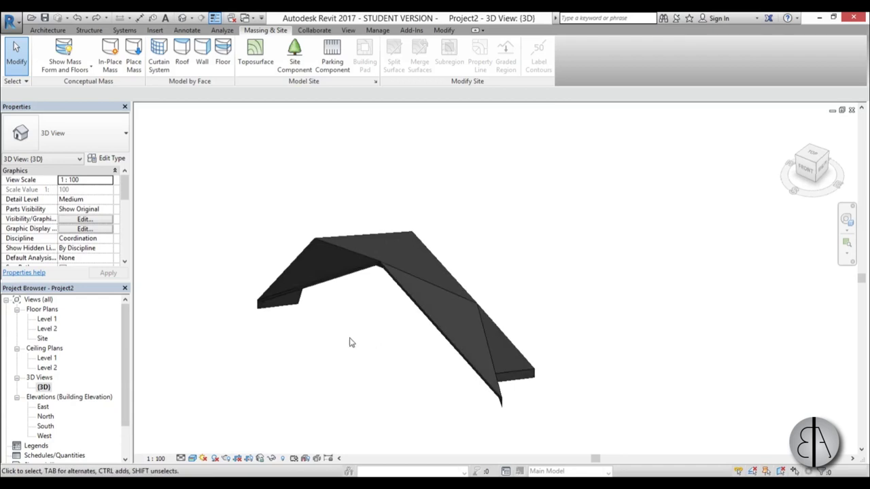
{"action": "left_click_drag", "start_coordinate": [215, 179], "coordinate": [623, 457]}
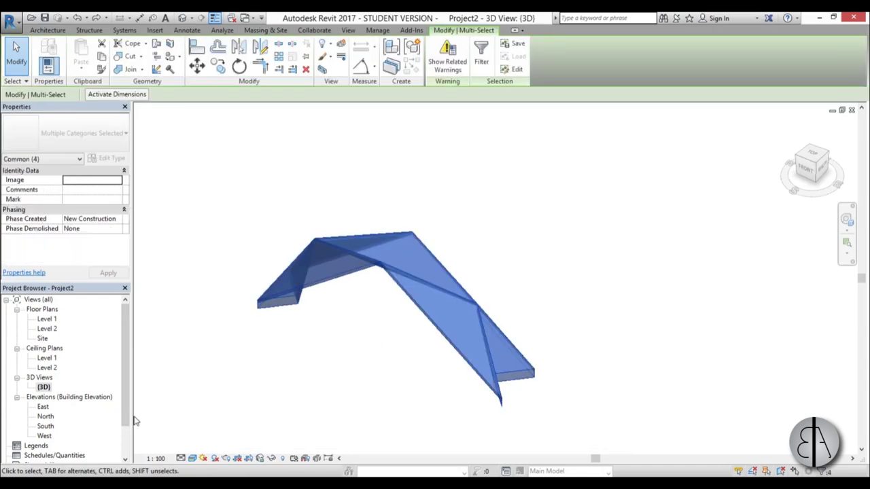
{"action": "double_click", "coordinate": [47, 329]}
{"action": "scroll", "coordinate": [414, 340], "scroll_direction": "down", "scroll_amount": 1}
{"action": "scroll", "coordinate": [528, 262], "scroll_direction": "up", "scroll_amount": 1}
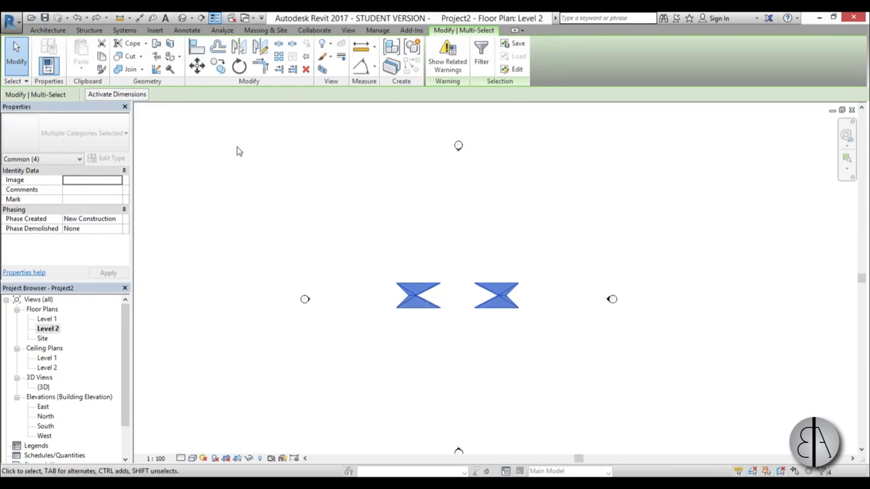
{"action": "left_click", "coordinate": [218, 65]}
{"action": "left_click", "coordinate": [346, 289]}
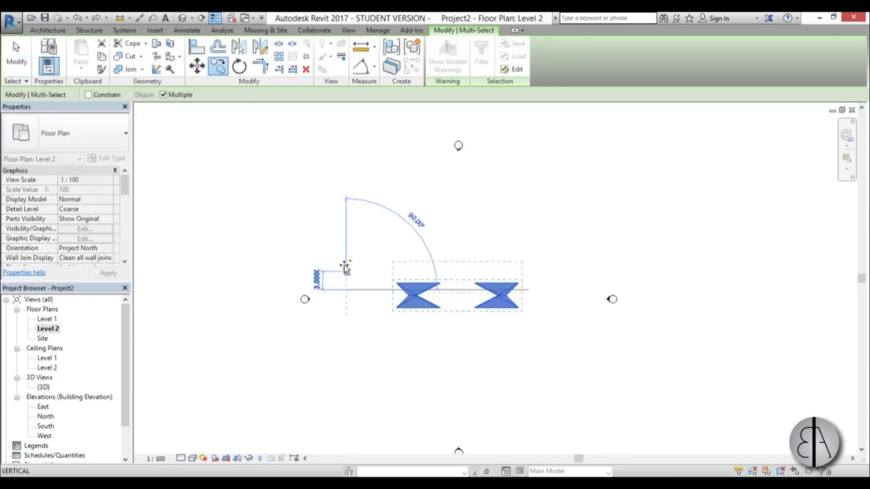
{"action": "key", "text": "Return"}
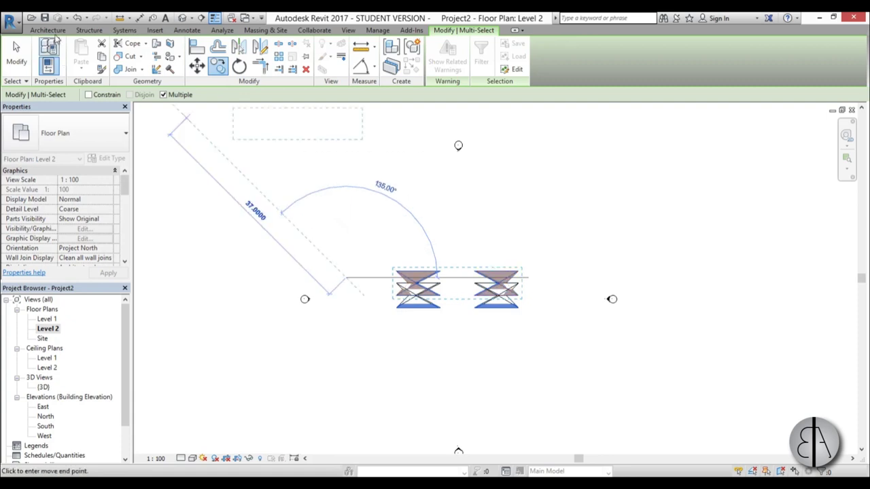
{"action": "left_click", "coordinate": [79, 19]}
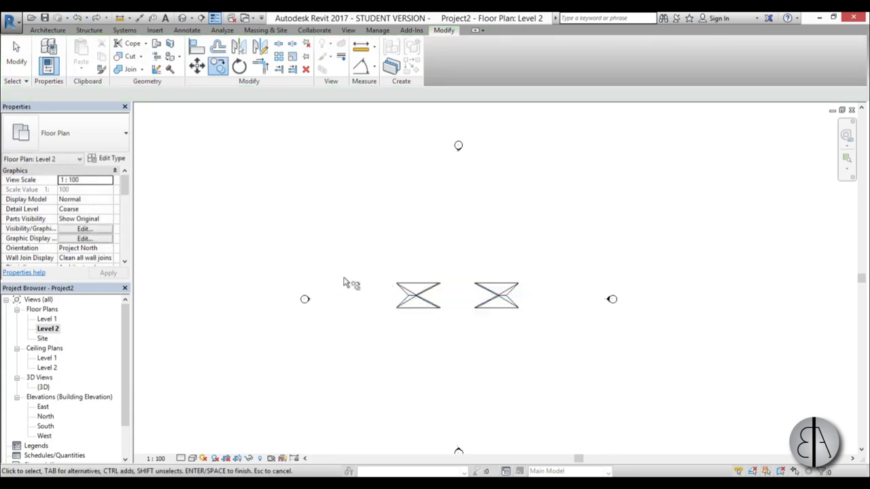
{"action": "double_click", "coordinate": [46, 387]}
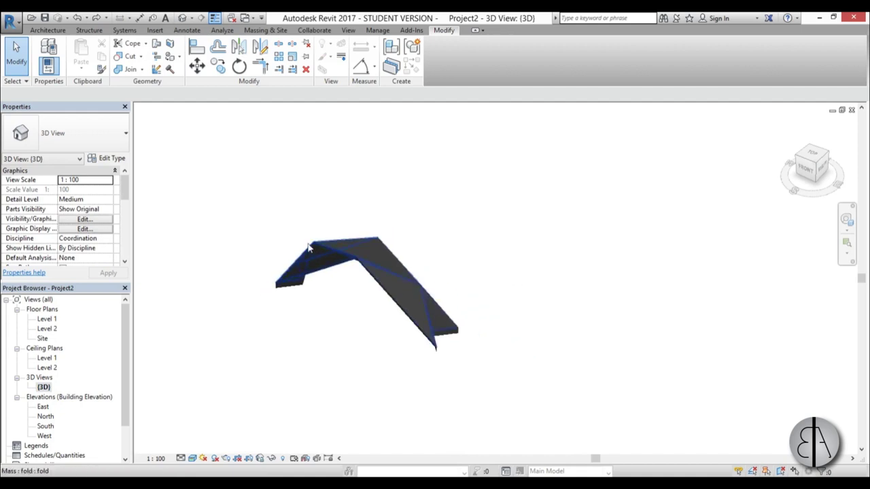
Step: Copy the roof and mass twice at 4-unit spacing in the Level 2 floor plan
{"action": "left_click_drag", "start_coordinate": [239, 214], "coordinate": [509, 389]}
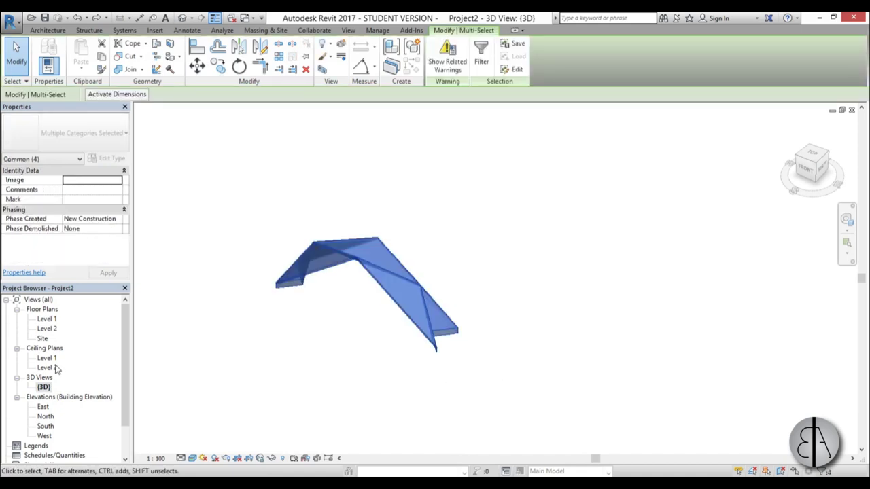
{"action": "double_click", "coordinate": [46, 328]}
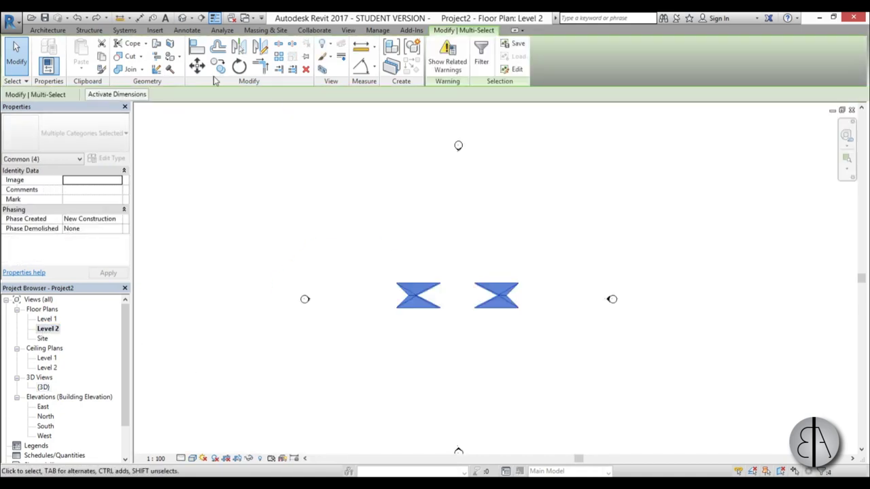
{"action": "left_click", "coordinate": [219, 67]}
{"action": "left_click", "coordinate": [353, 304]}
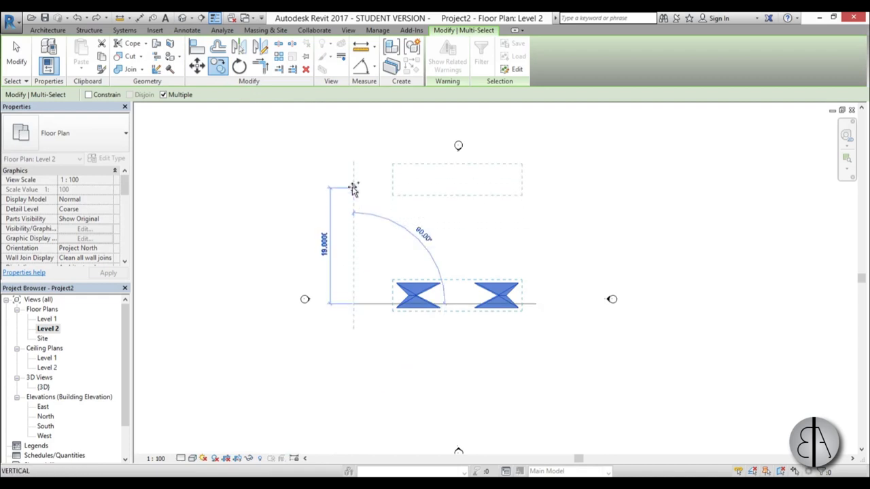
{"action": "key", "text": "Return"}
{"action": "type", "text": "4"}
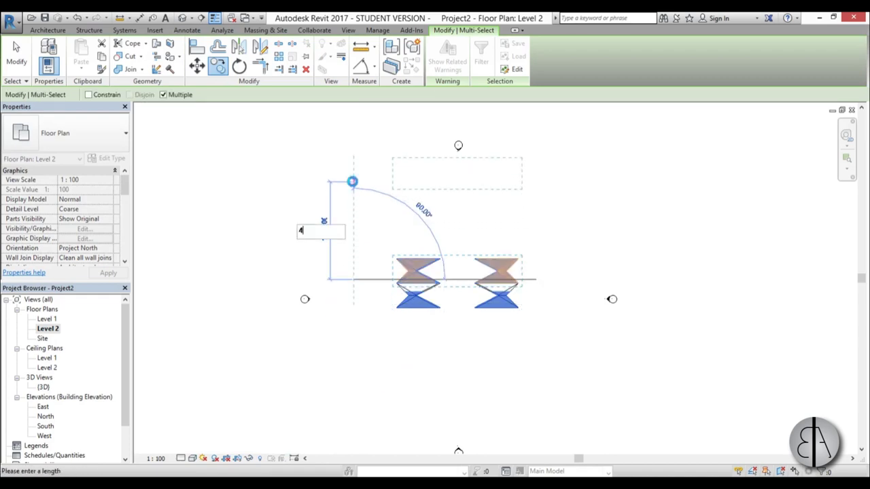
{"action": "key", "text": "Return"}
{"action": "key", "text": "Return"}
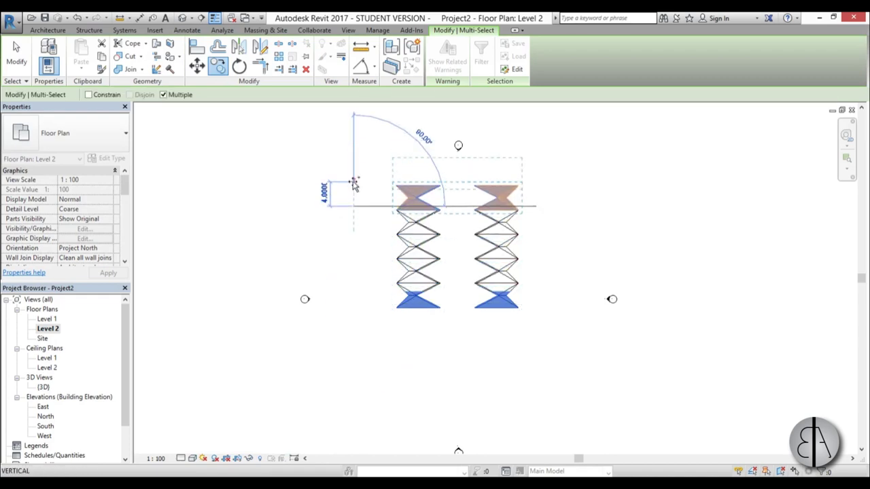
{"action": "key", "text": "Escape"}
{"action": "key", "text": "Escape"}
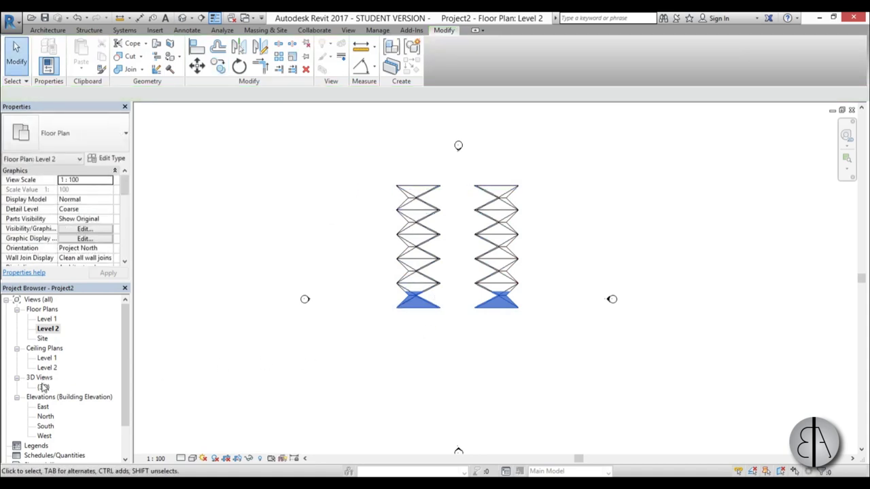
Step: Open the {3D} view and orbit around the copied folded roof series
{"action": "double_click", "coordinate": [43, 387]}
{"action": "middle_click_drag", "start_coordinate": [517, 383], "coordinate": [499, 315], "text": "shift"}
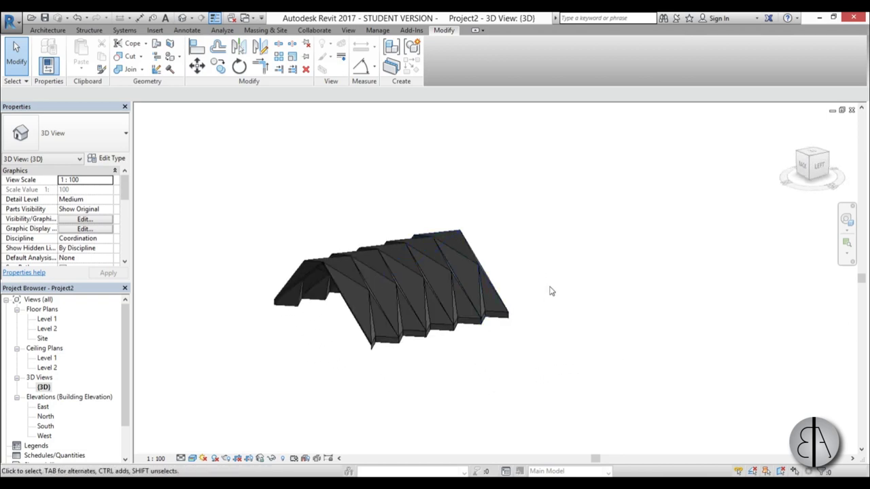
{"action": "middle_click_drag", "start_coordinate": [439, 372], "coordinate": [463, 345], "text": "shift"}
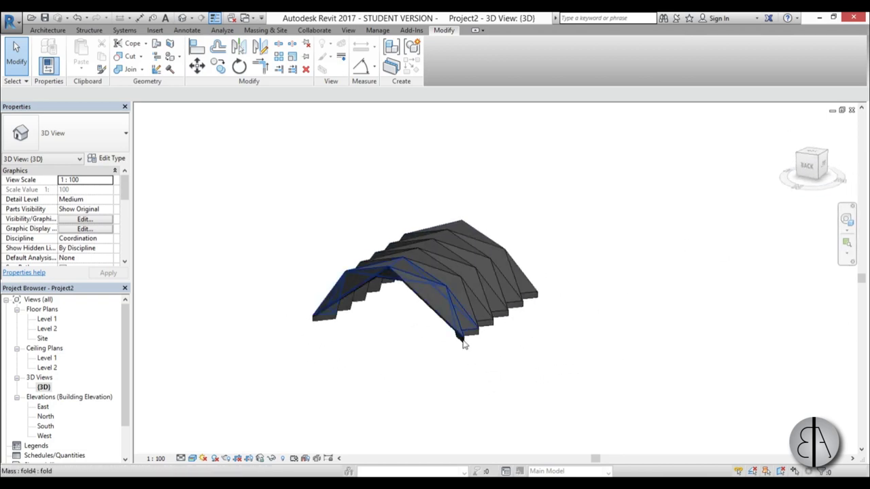
{"action": "middle_click_drag", "start_coordinate": [346, 324], "coordinate": [230, 429], "text": "shift"}
Step: Set the 3D view to Hidden Line and enable Cast Shadows in Graphic Display Options
{"action": "left_click", "coordinate": [193, 458]}
{"action": "left_click", "coordinate": [215, 393]}
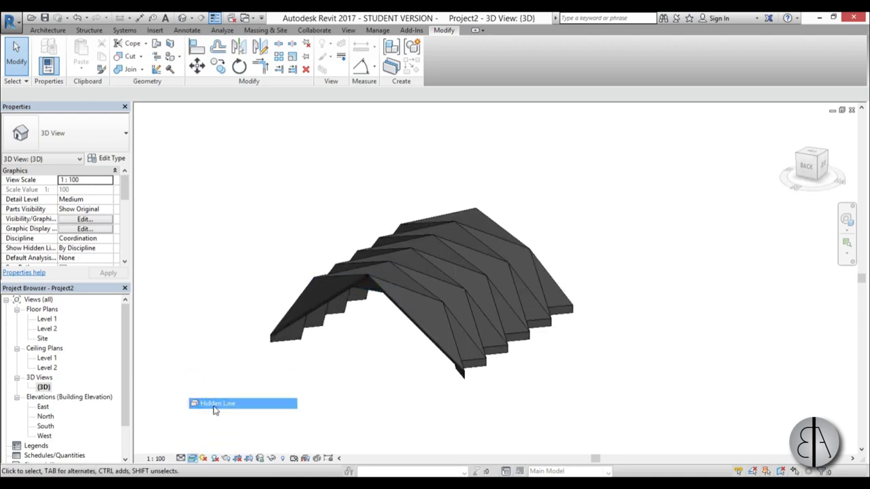
{"action": "left_click", "coordinate": [192, 458]}
{"action": "left_click", "coordinate": [212, 378]}
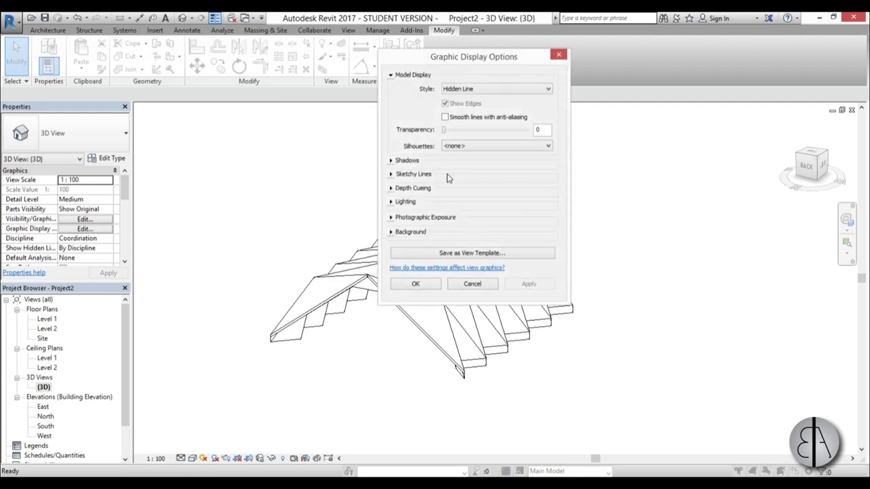
{"action": "left_click", "coordinate": [393, 160]}
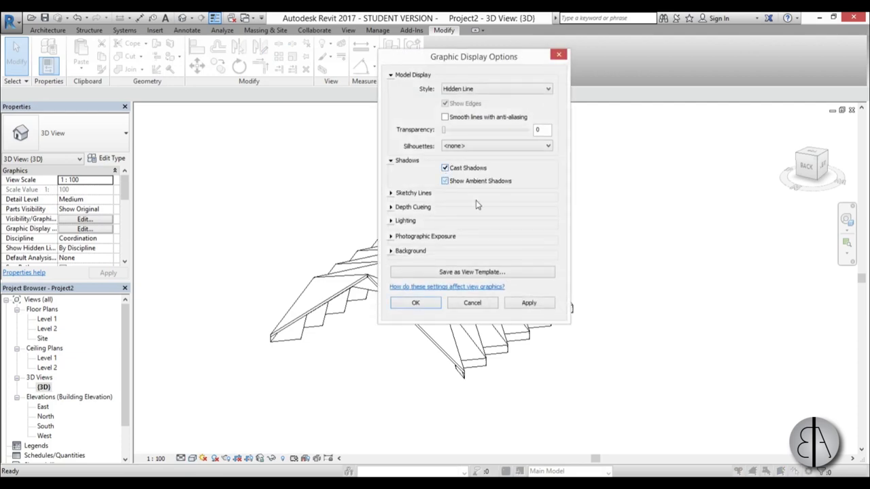
{"action": "left_click", "coordinate": [529, 303]}
{"action": "left_click", "coordinate": [415, 303]}
{"action": "middle_click_drag", "start_coordinate": [380, 431], "coordinate": [540, 393], "text": "shift"}
{"action": "scroll", "coordinate": [503, 386], "scroll_direction": "up", "scroll_amount": 3}
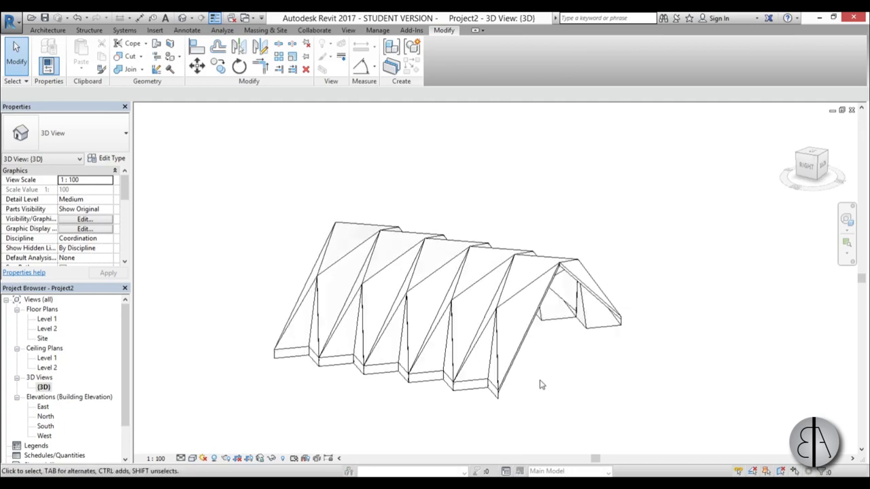
{"action": "middle_click_drag", "start_coordinate": [392, 376], "coordinate": [408, 369]}
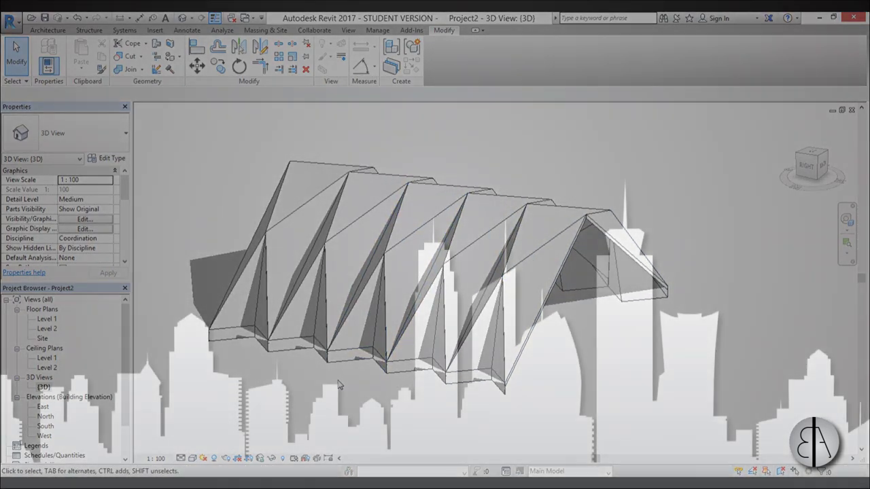